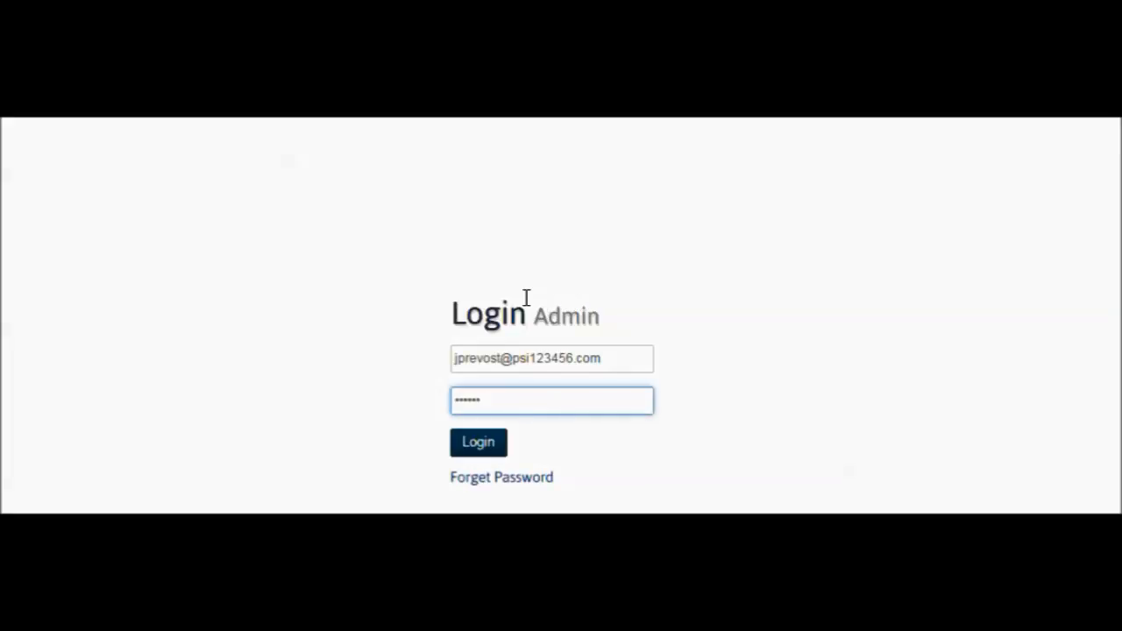
- Log in to the admin site and upload the Pointstreak Performance picture as the team's logo
left_click(501, 452)
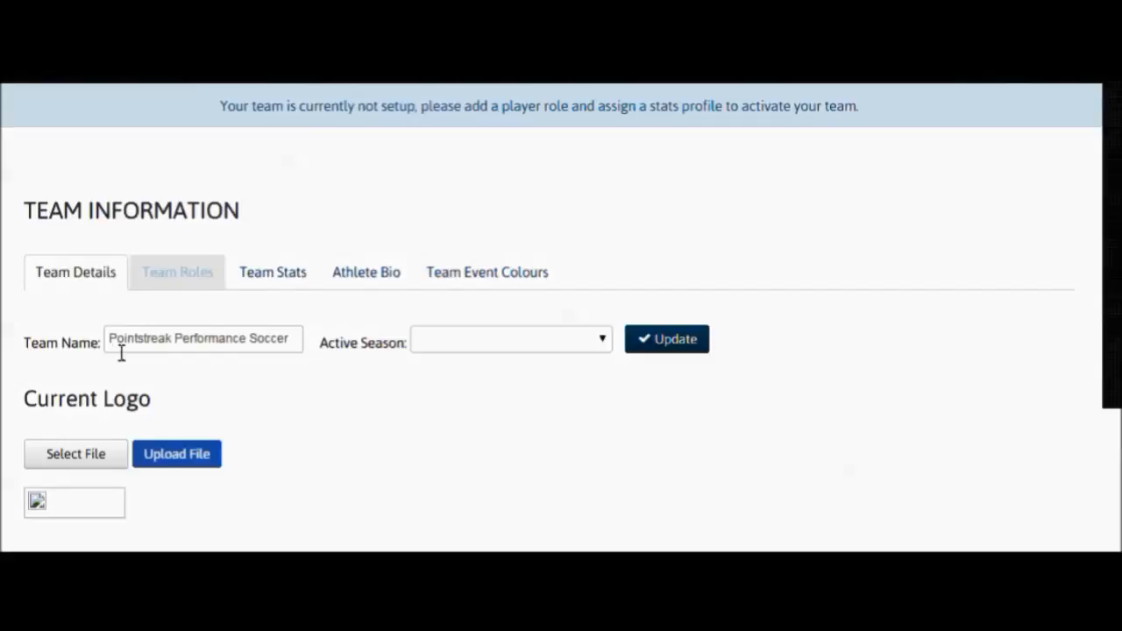
left_click(111, 459)
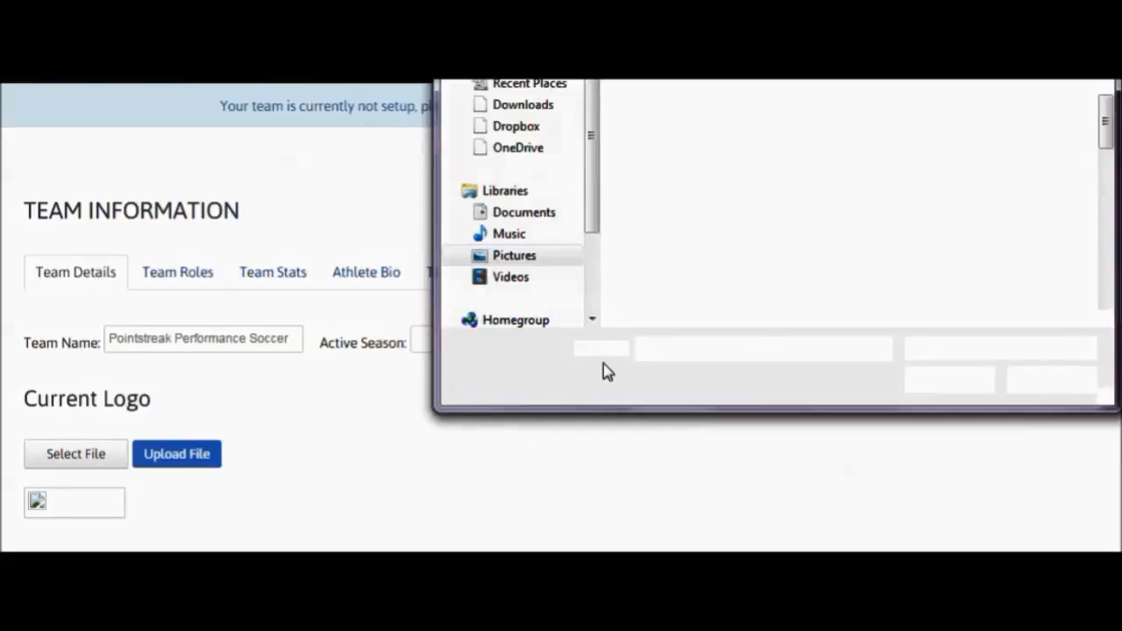
scroll(1111, 186, "down", 2)
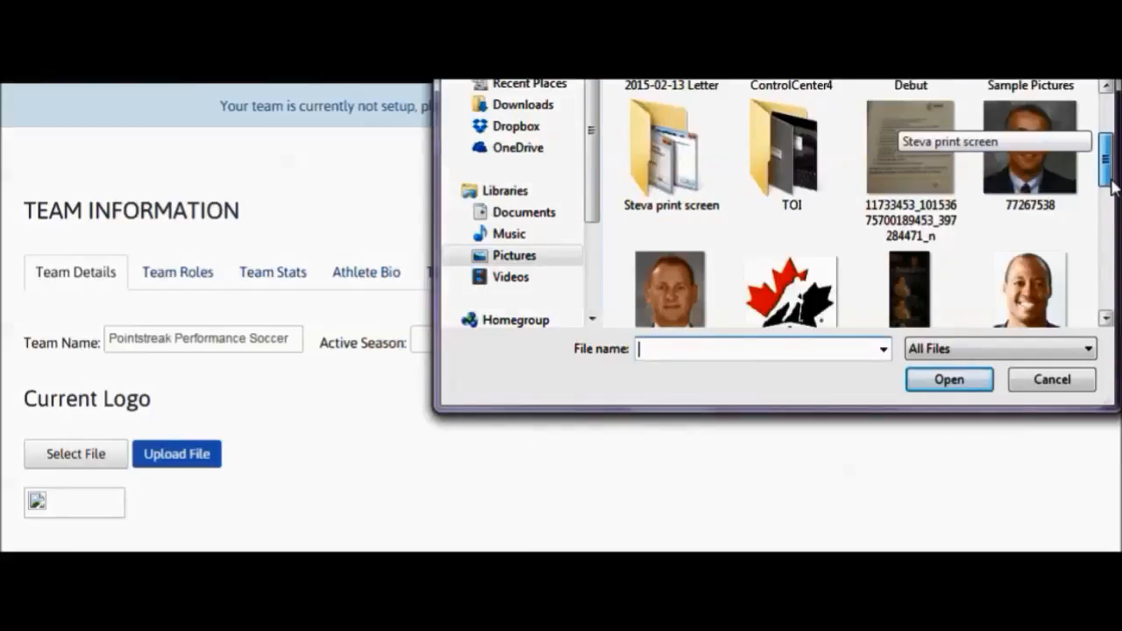
left_click_drag(1111, 186, 1108, 279)
left_click(1043, 289)
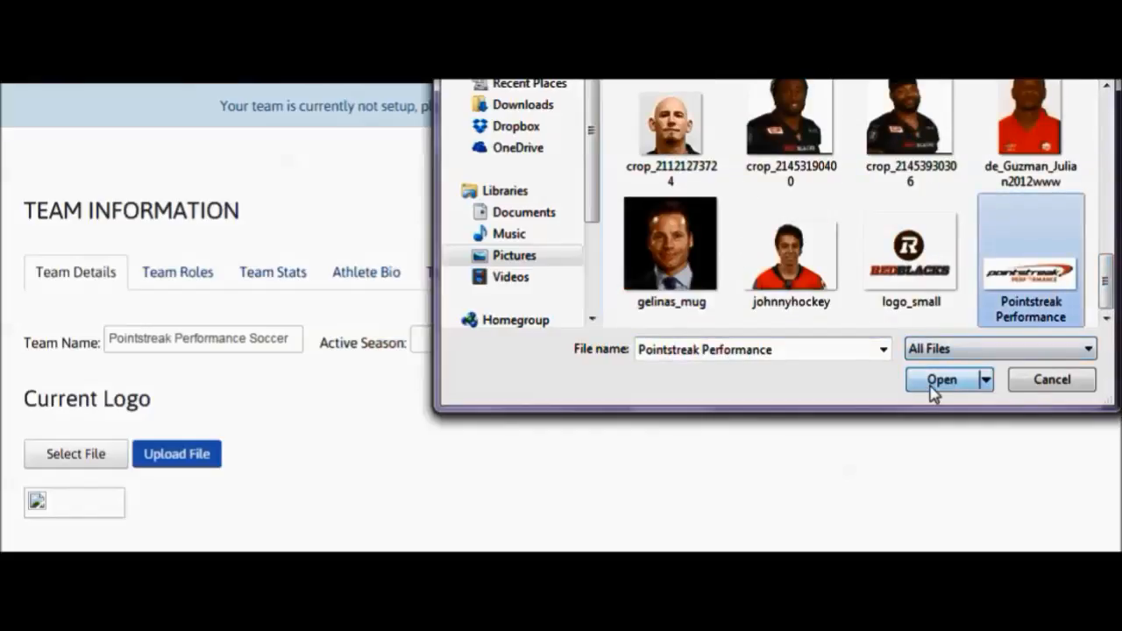
left_click(931, 386)
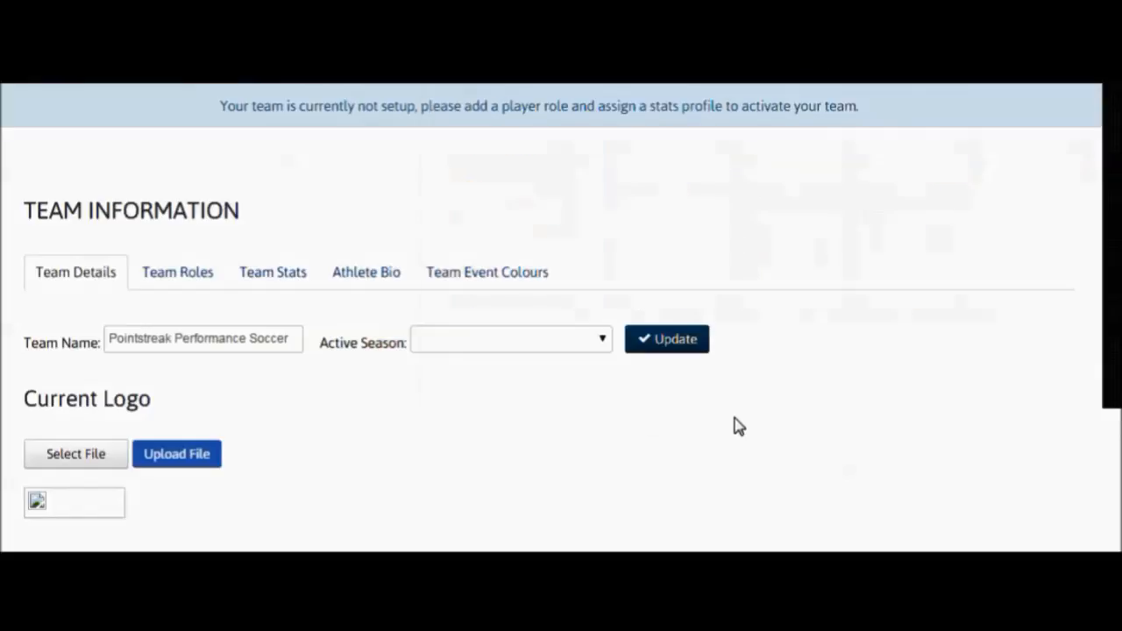
left_click(168, 461)
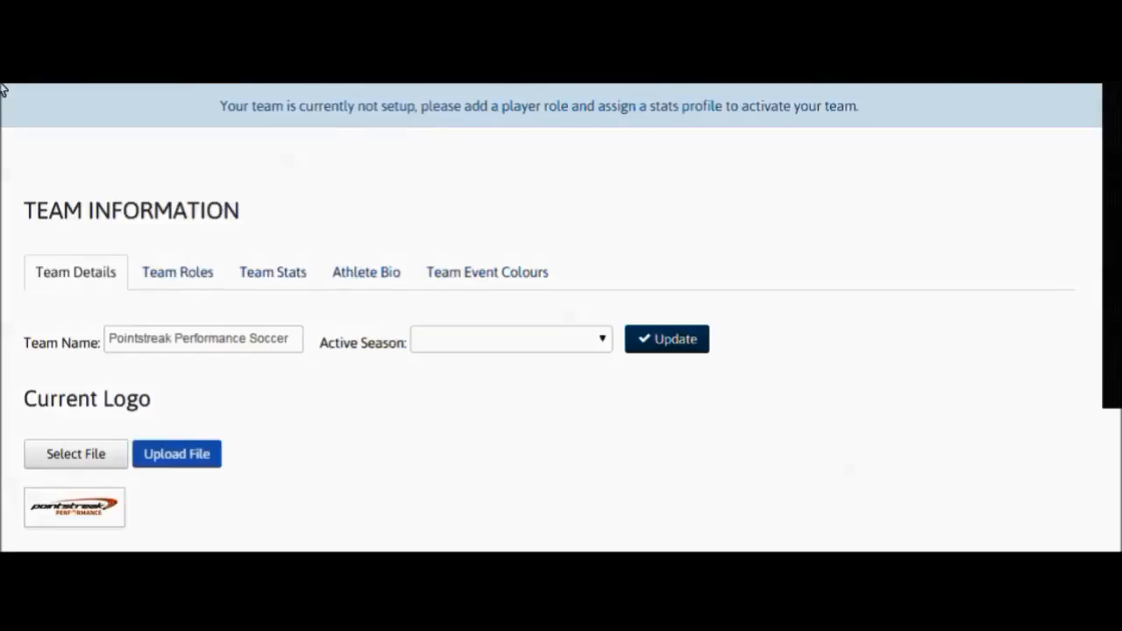
- Set team Role 1's name to Goalie, its abbreviation to G and its stats set to Preset Stats
left_click(210, 277)
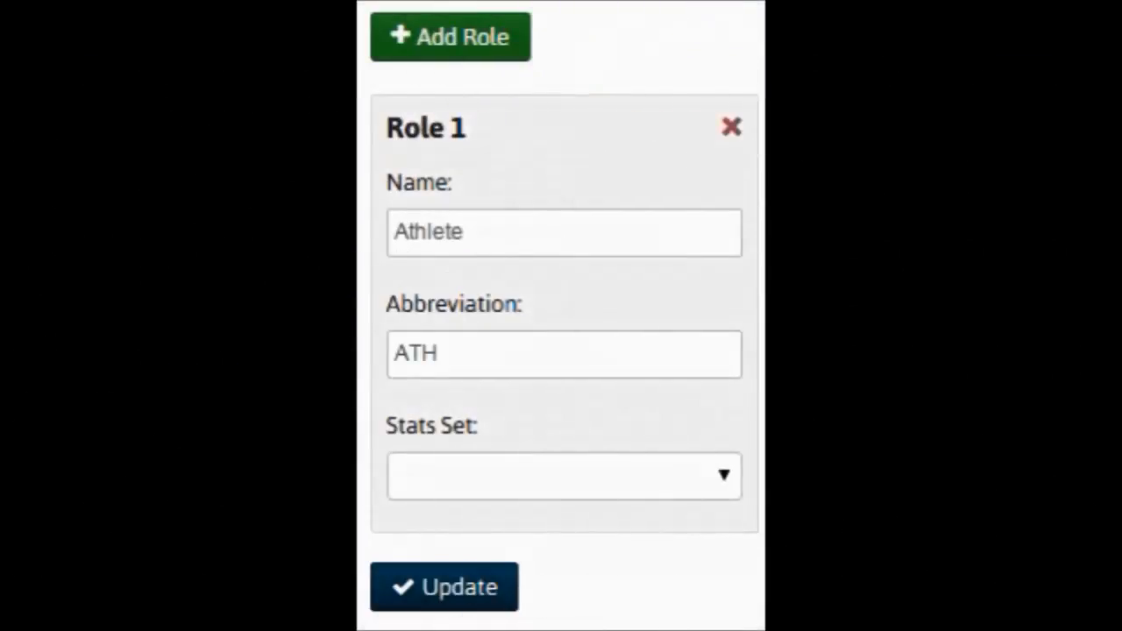
left_click_drag(526, 233, 388, 230)
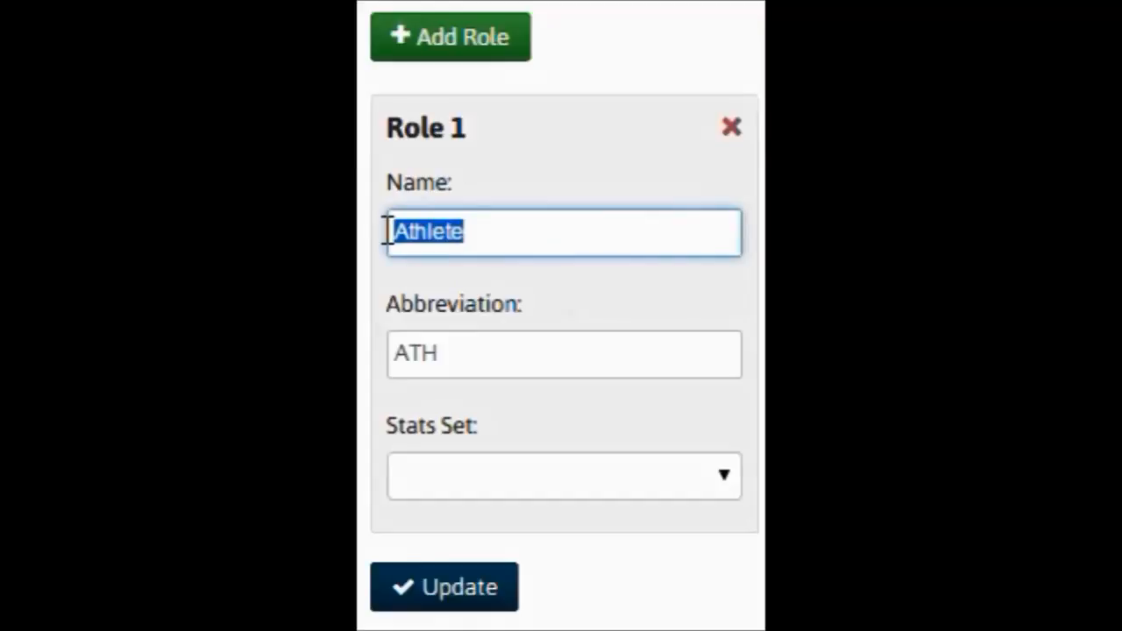
type("Goalie")
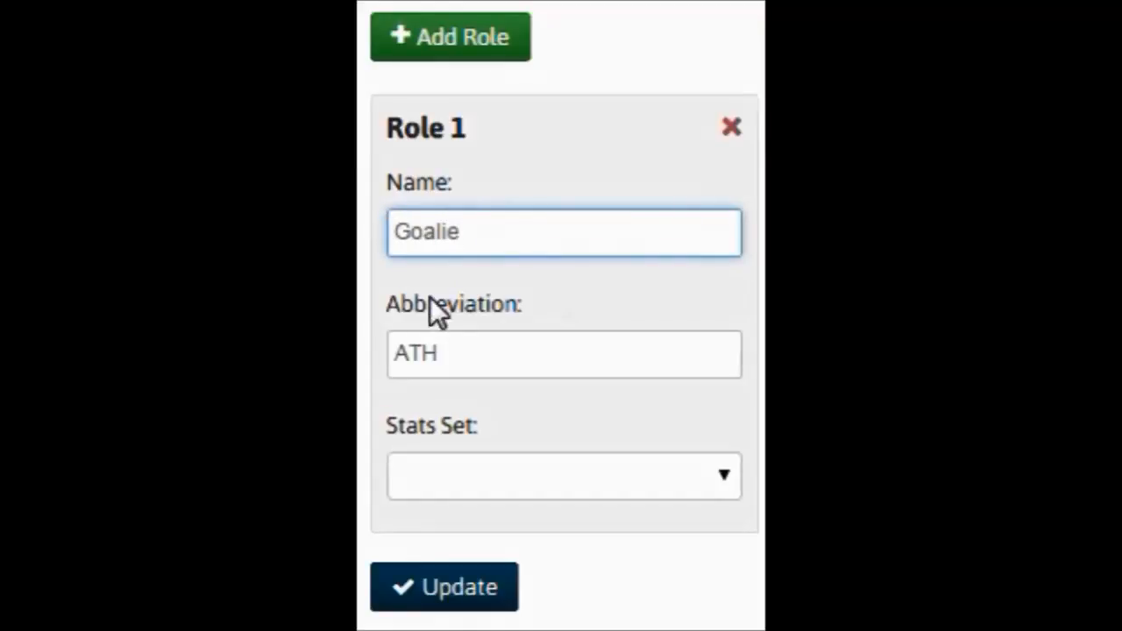
left_click(468, 353)
double_click(397, 353)
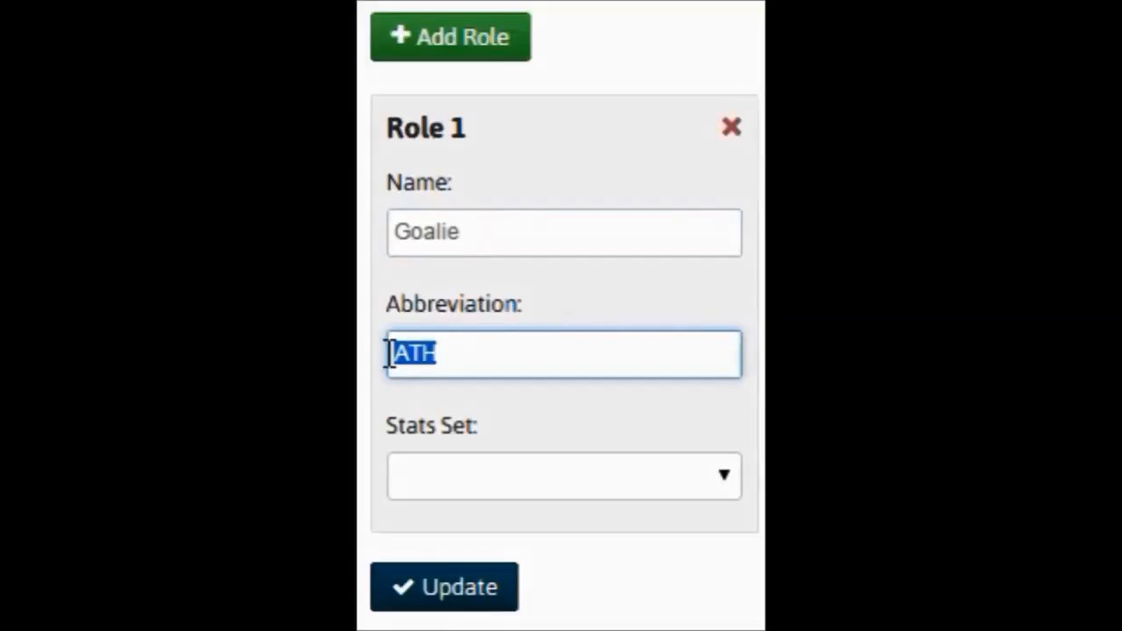
type("G")
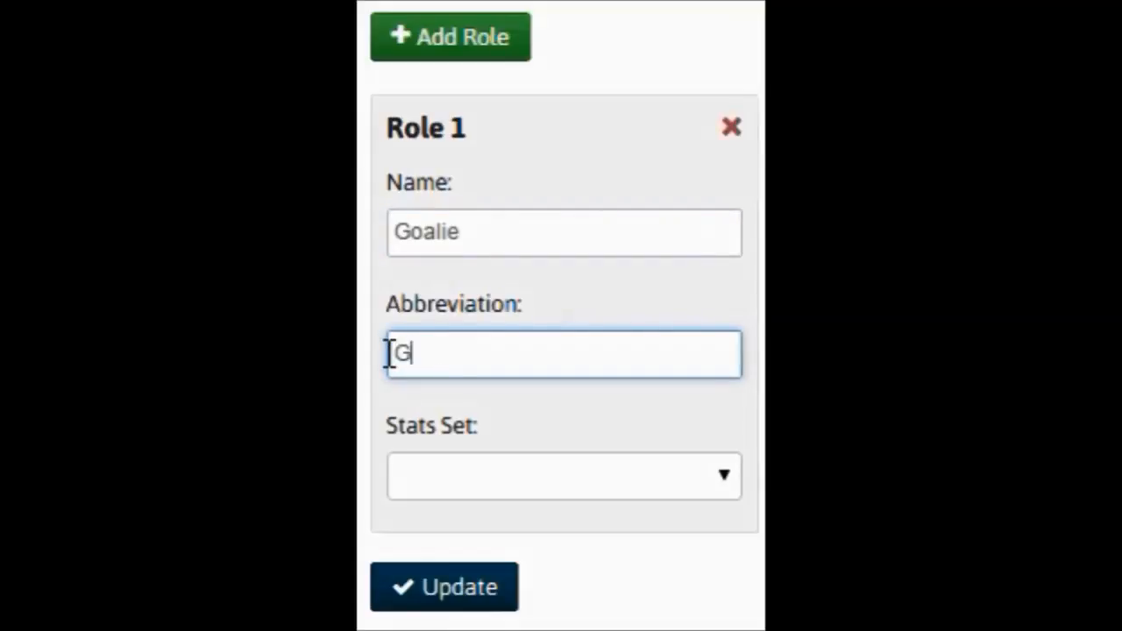
left_click(627, 480)
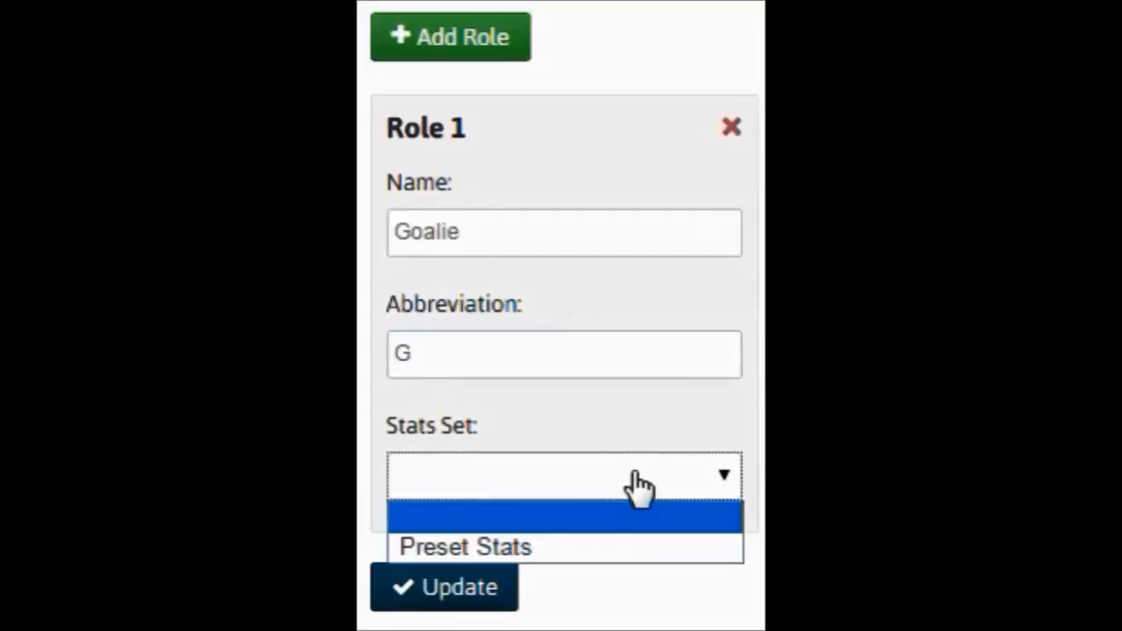
left_click(533, 547)
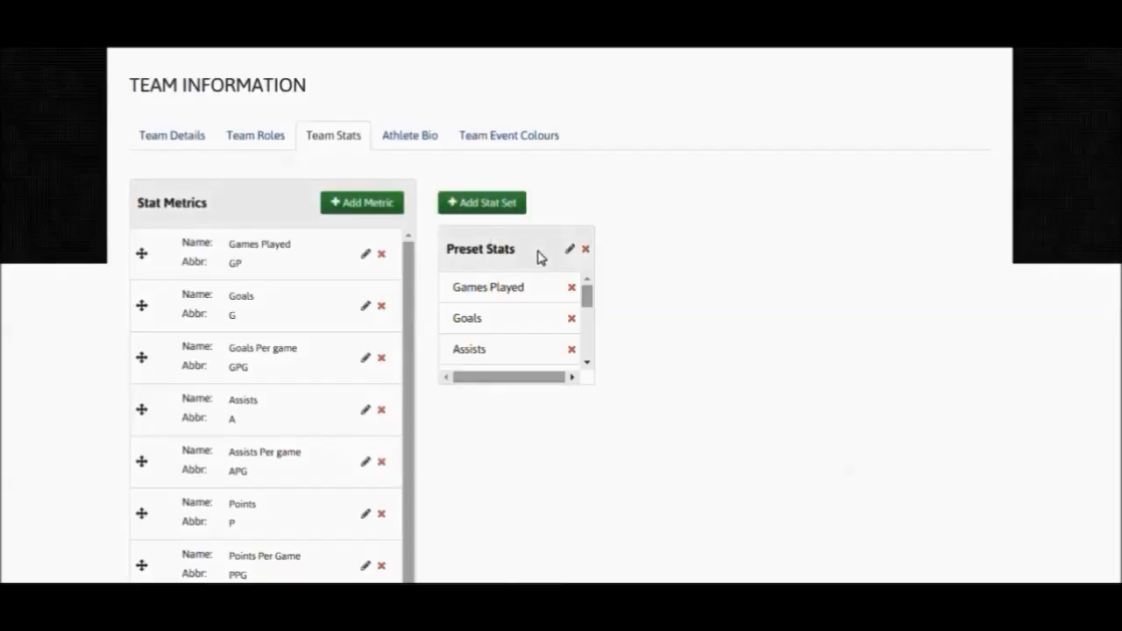
- Add a new stat set to the team stats and name it Goalie Stats
left_click(495, 211)
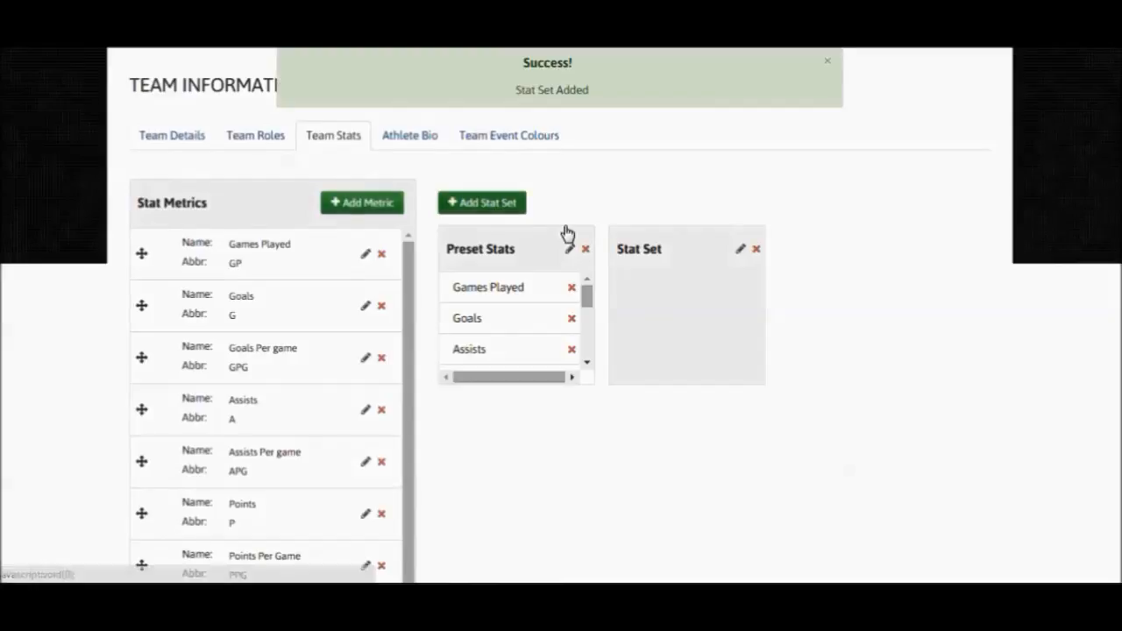
left_click(741, 251)
left_click_drag(663, 247, 615, 246)
type("Goalie Stats")
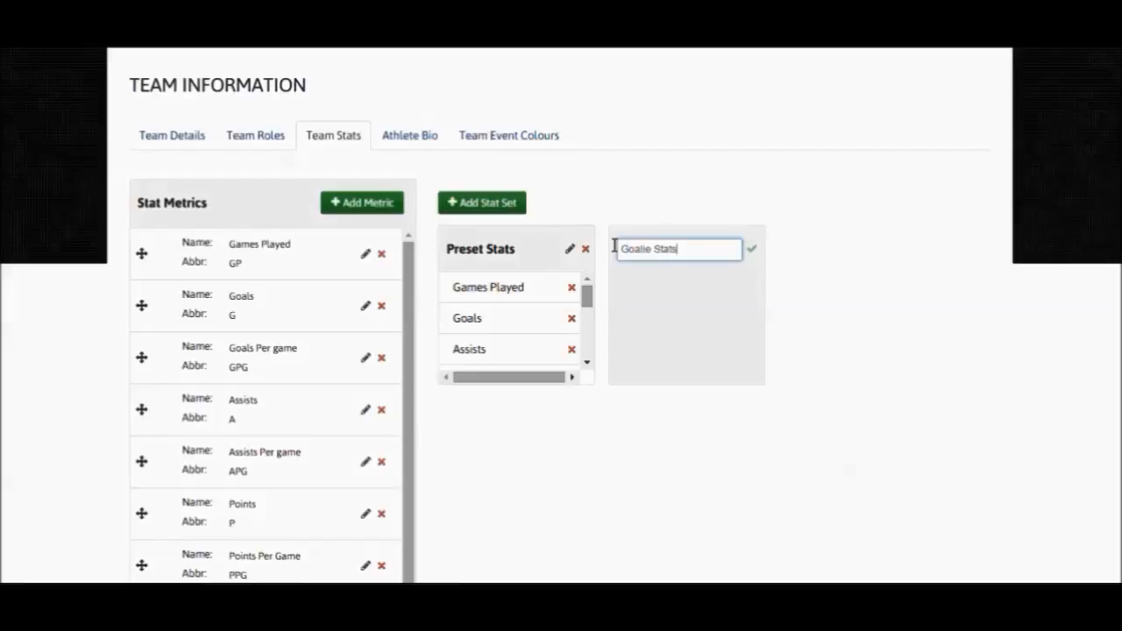
left_click(751, 251)
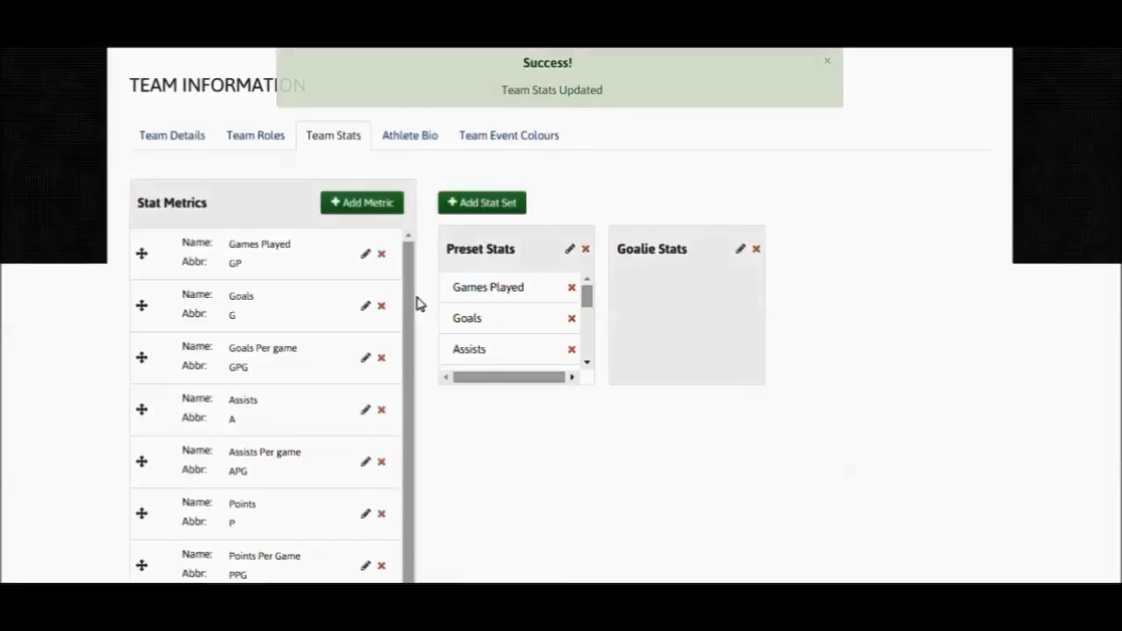
- Assign the Minutes and Goals Against metrics to the Goalie Stats set
scroll(408, 391, "down", 2)
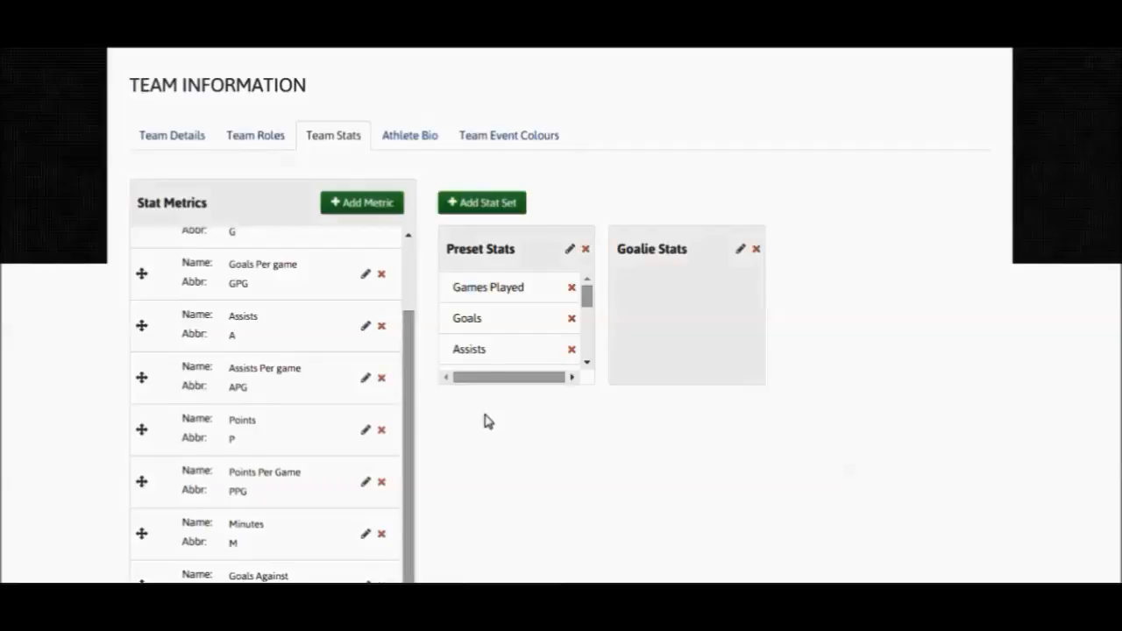
scroll(484, 421, "down", 1)
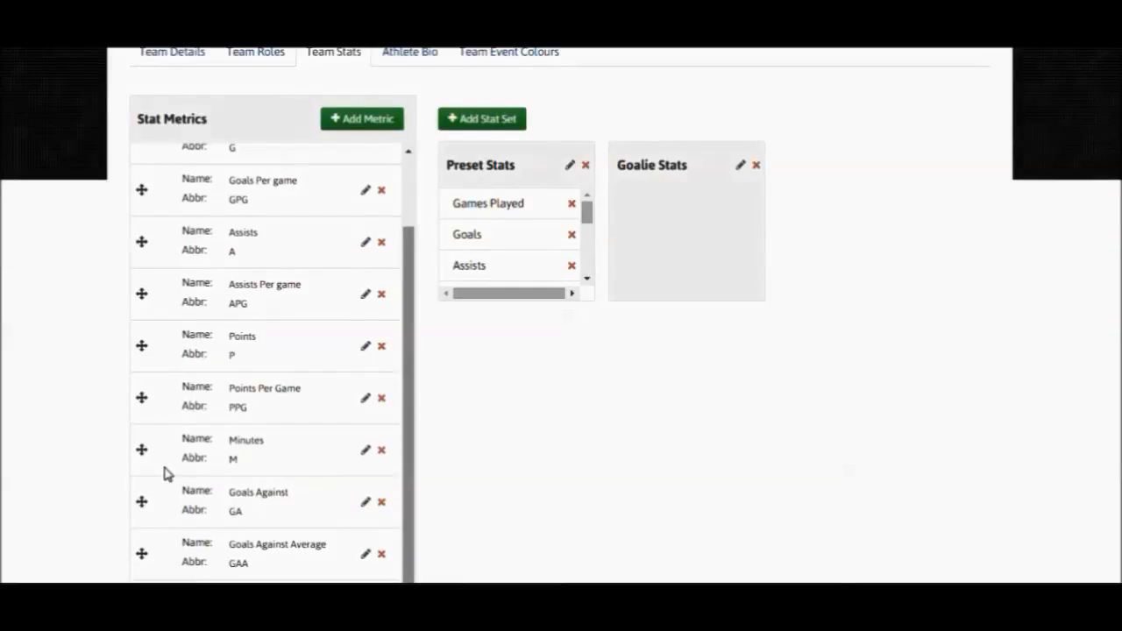
left_click_drag(145, 455, 653, 218)
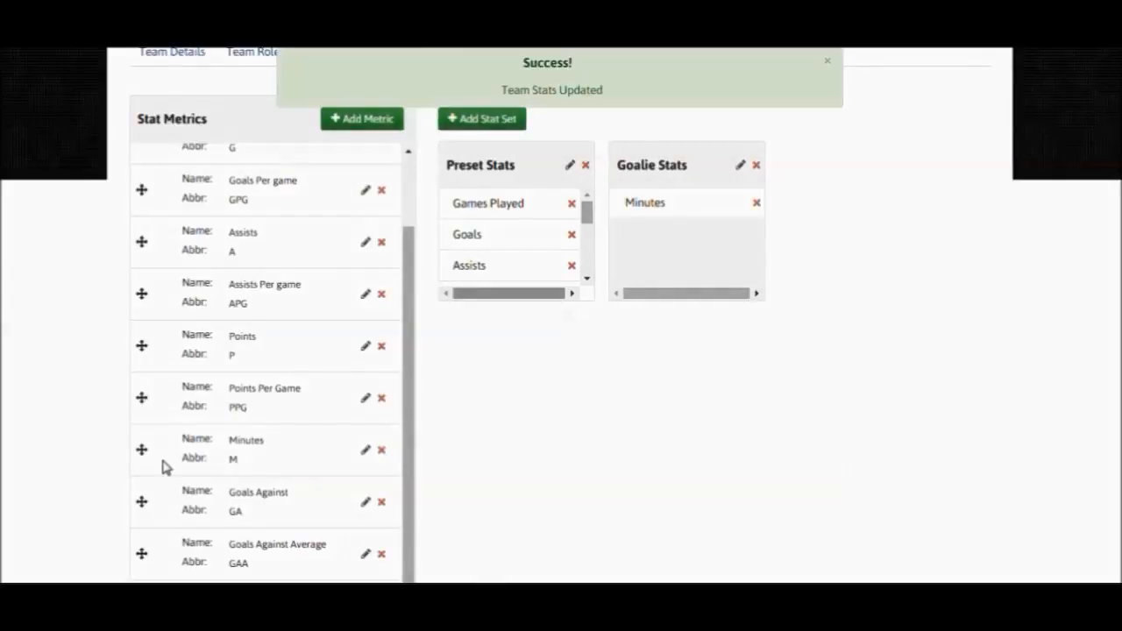
left_click_drag(141, 501, 638, 256)
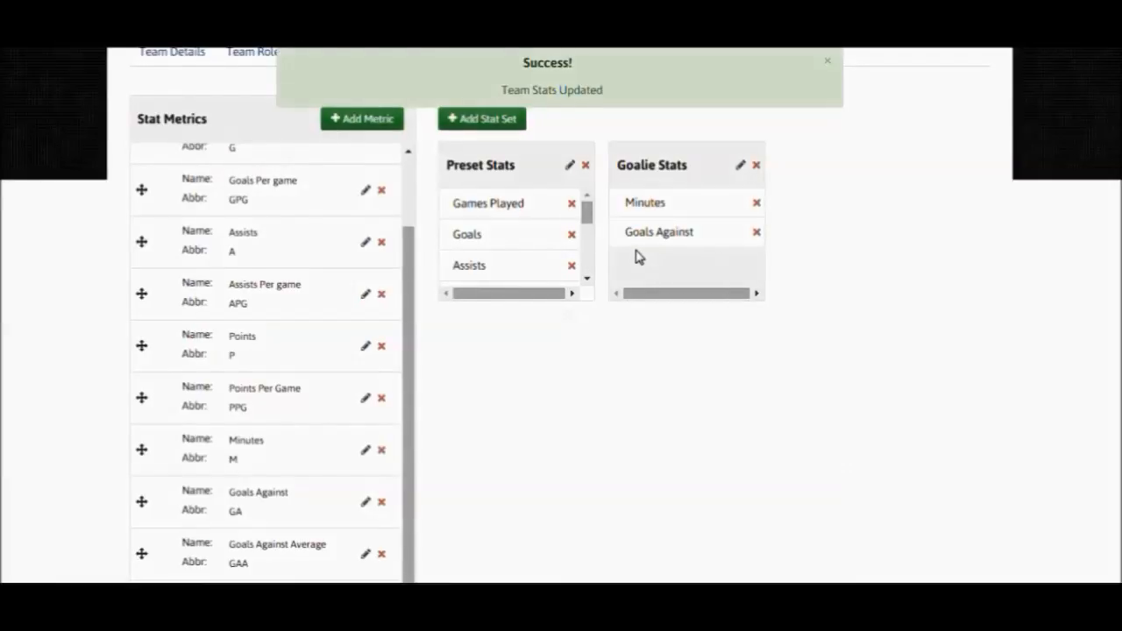
- Add a new stat metric named Shots Per Game with the abbreviation SPG
left_click(375, 124)
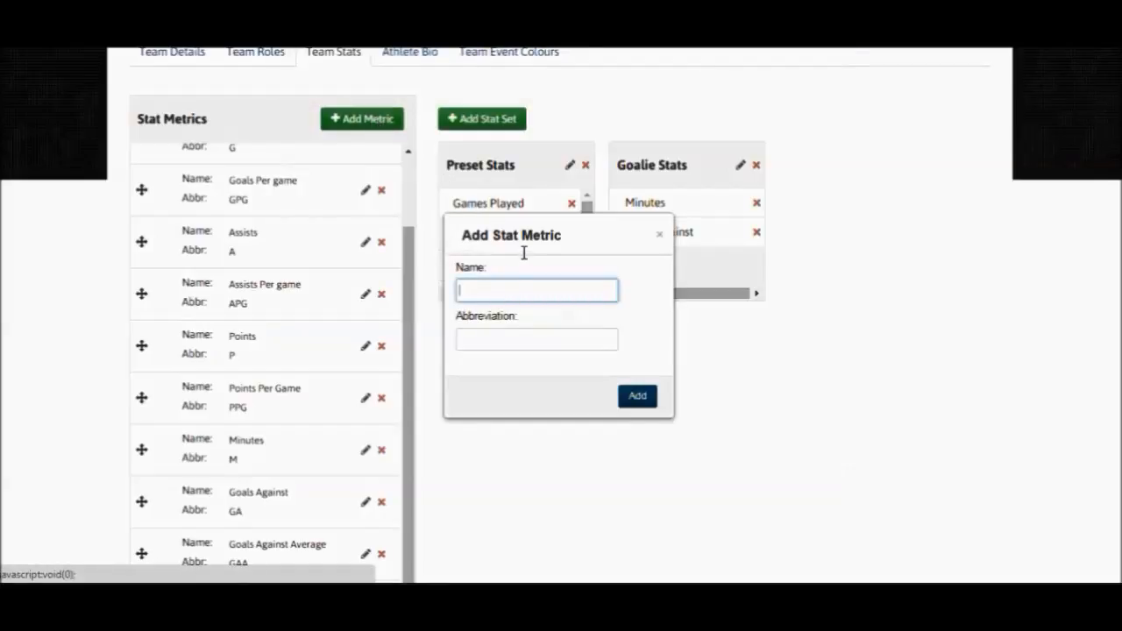
type("Sho")
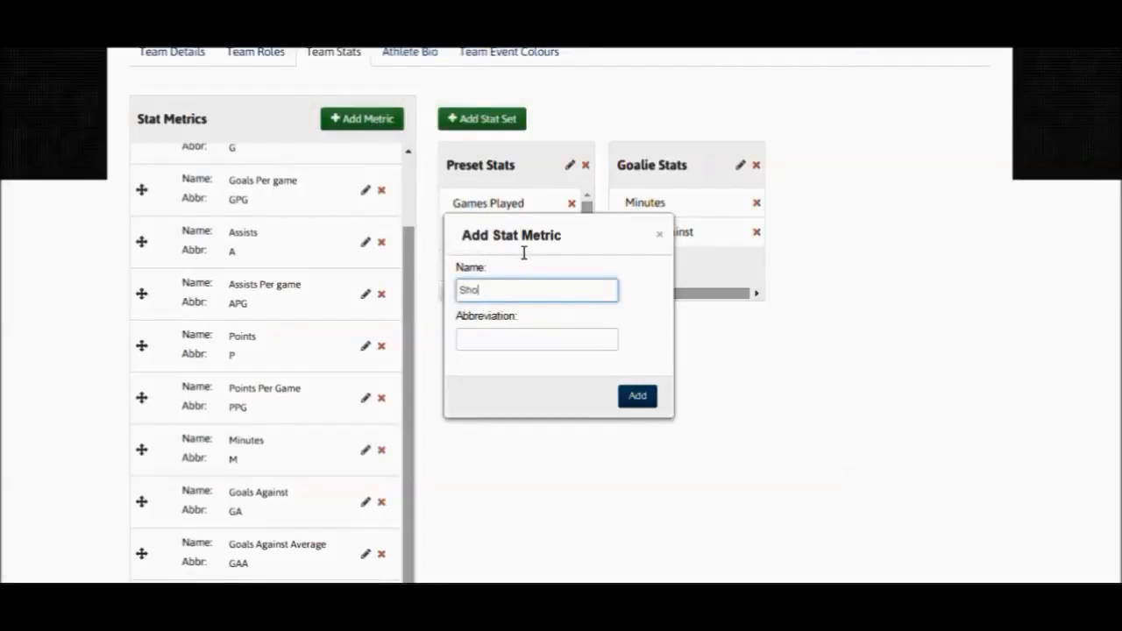
type("ts Per Game")
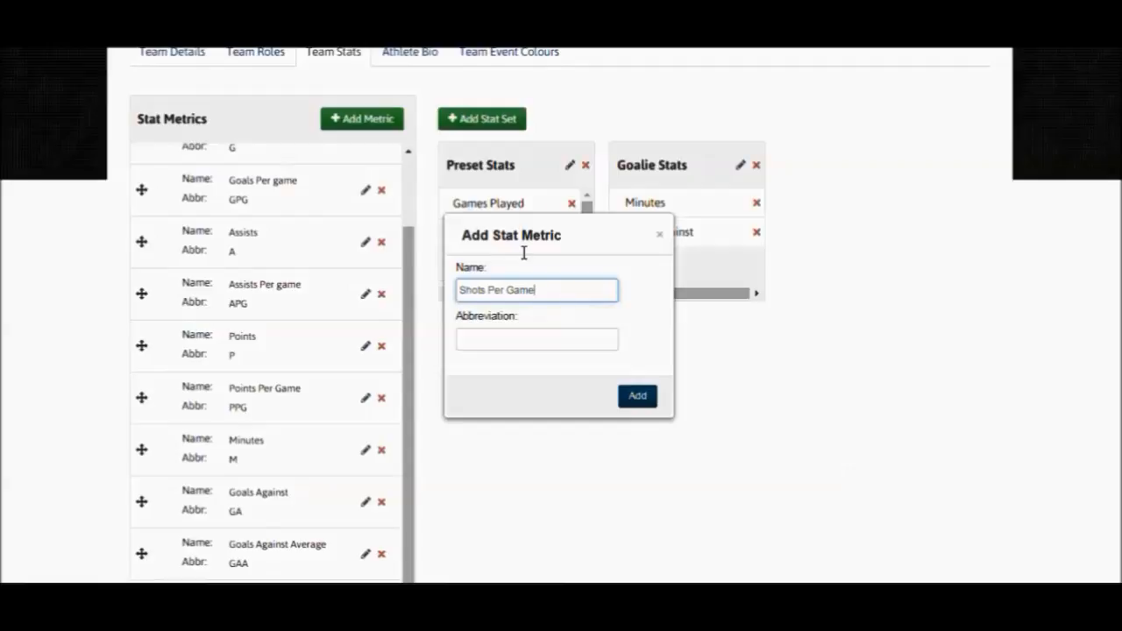
left_click(533, 340)
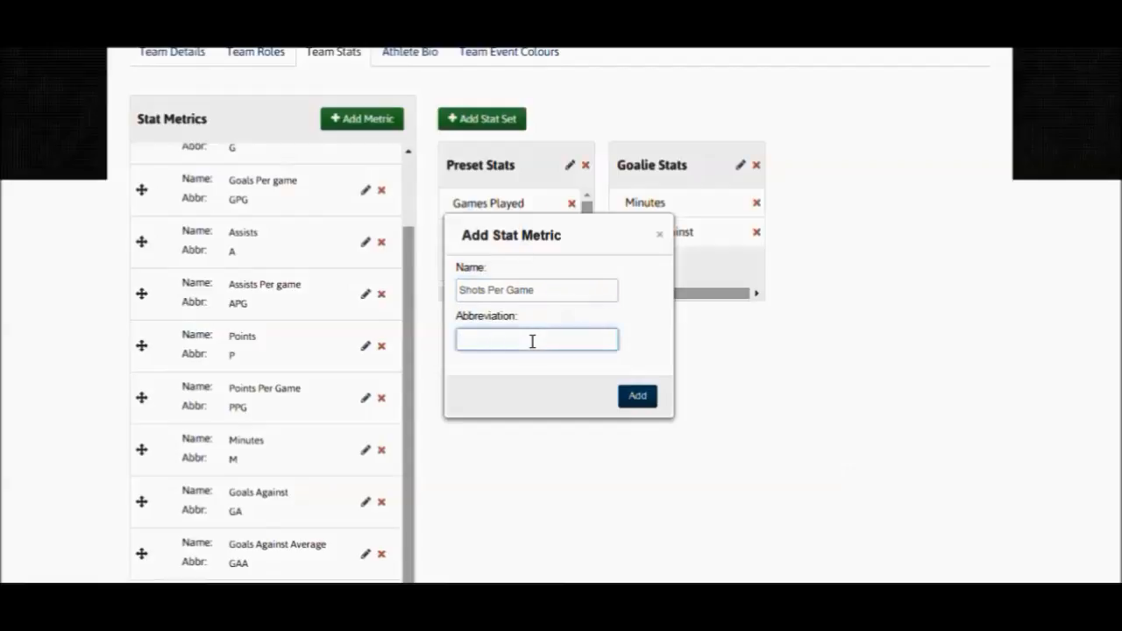
type("SPG")
left_click(640, 399)
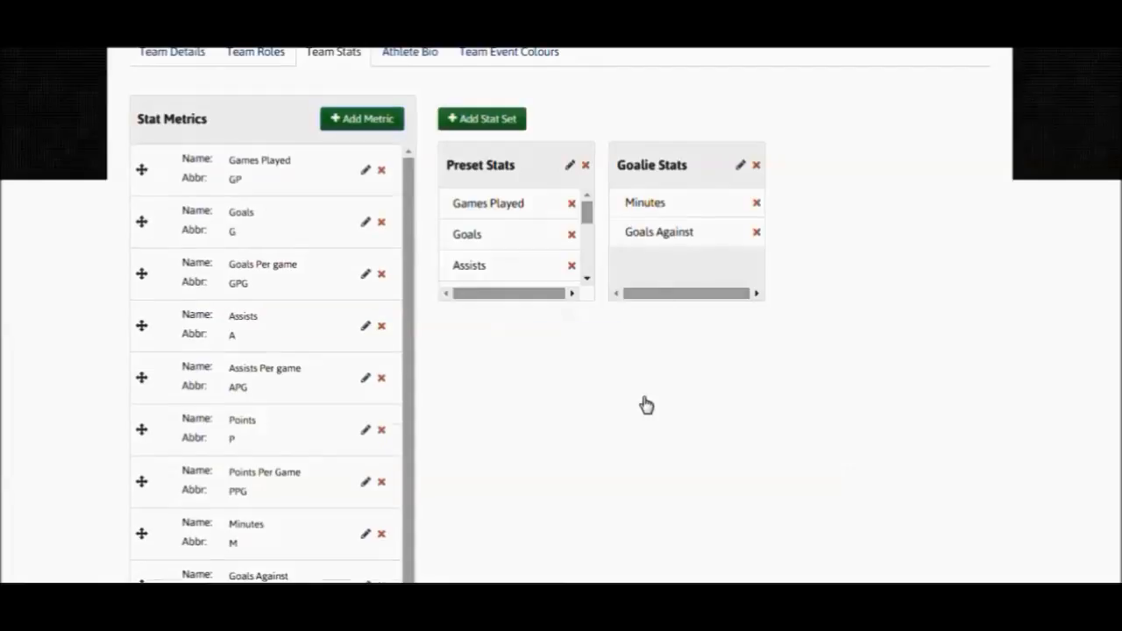
- Assign the Shots Per Game metric to the Goalie Stats set
scroll(491, 410, "down", 1)
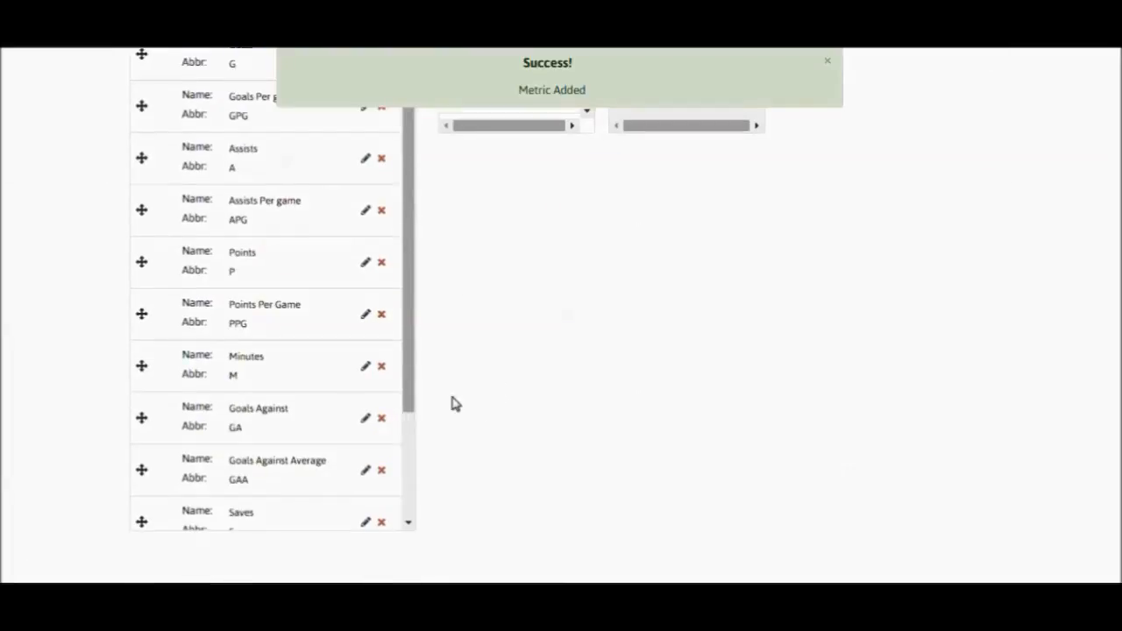
left_click_drag(409, 364, 394, 504)
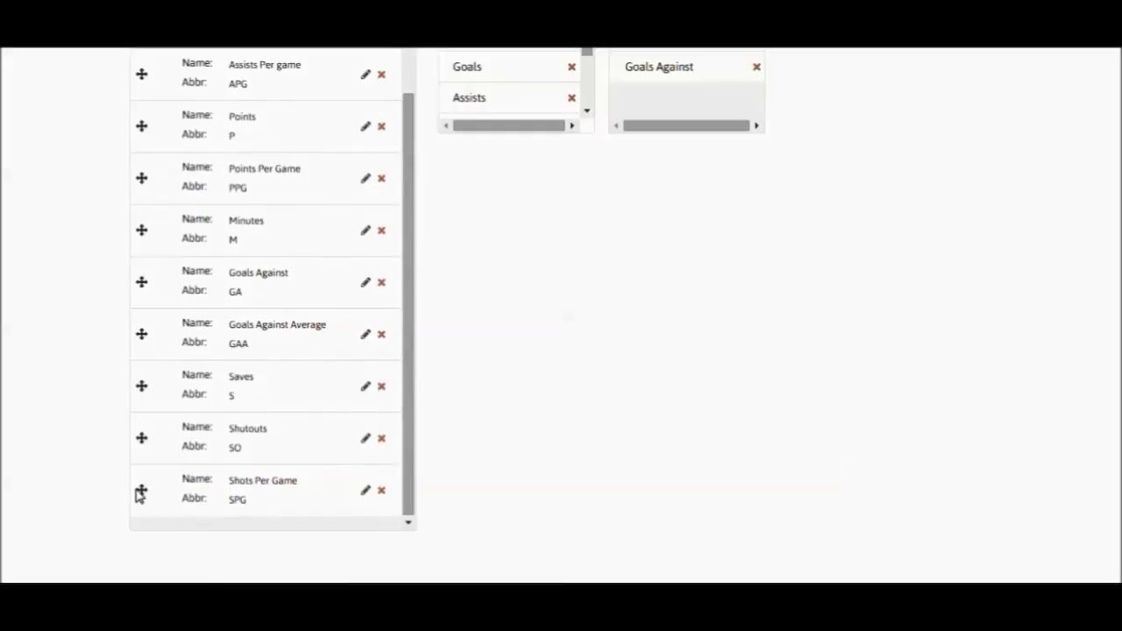
left_click_drag(140, 496, 643, 117)
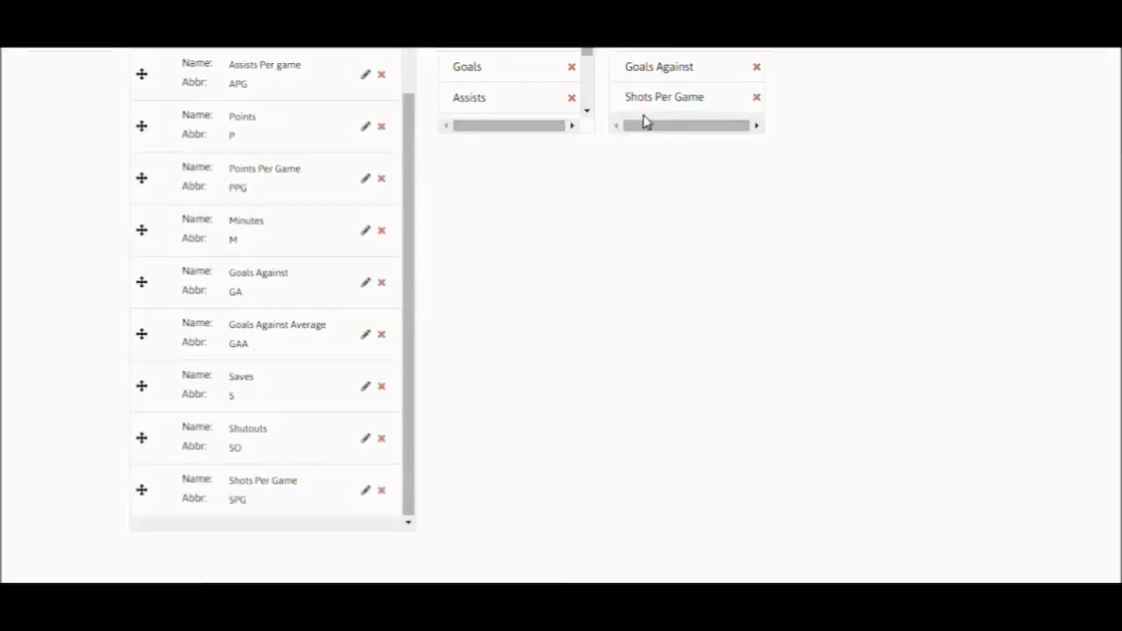
- Rename the Preset Stats set as Forward
scroll(629, 260, "up", 1)
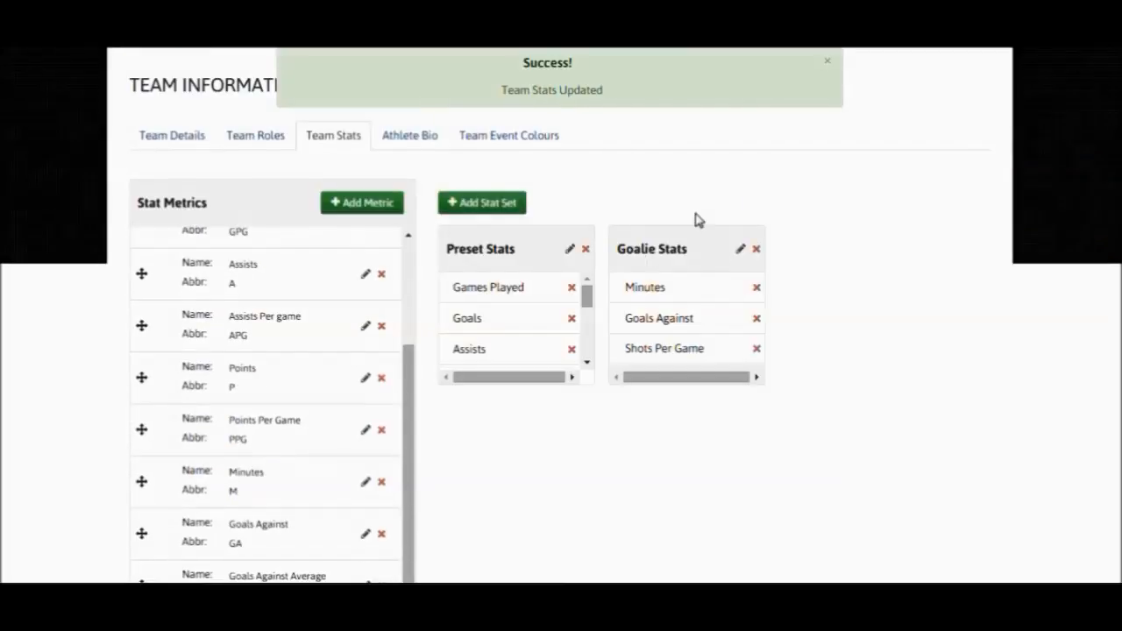
left_click(570, 249)
left_click_drag(539, 246, 430, 240)
type("For")
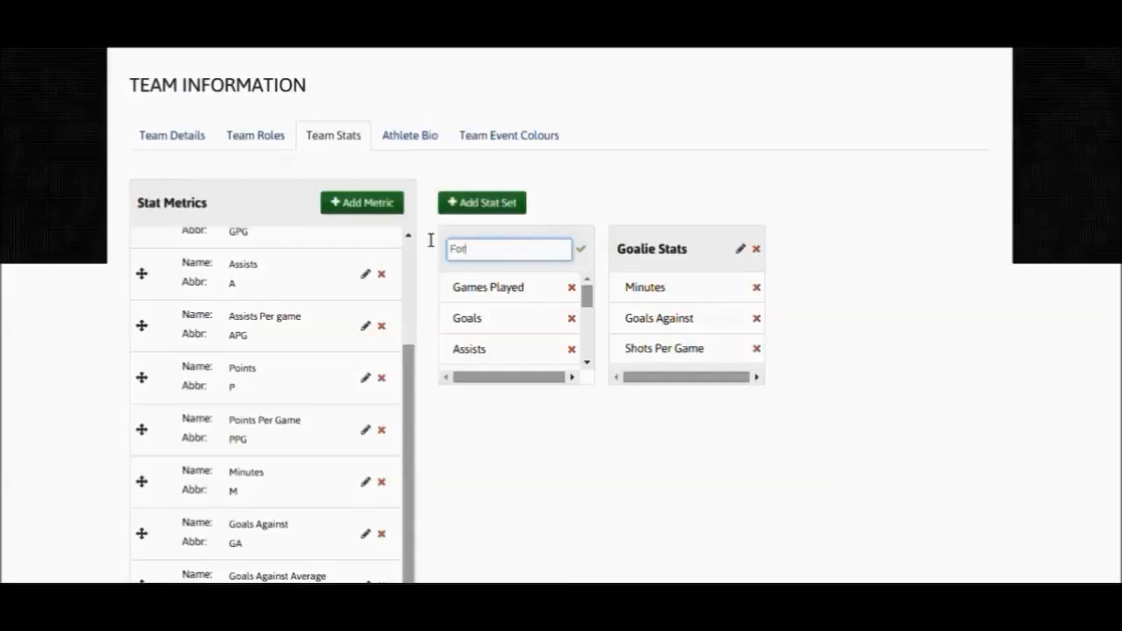
type("ward")
left_click(581, 252)
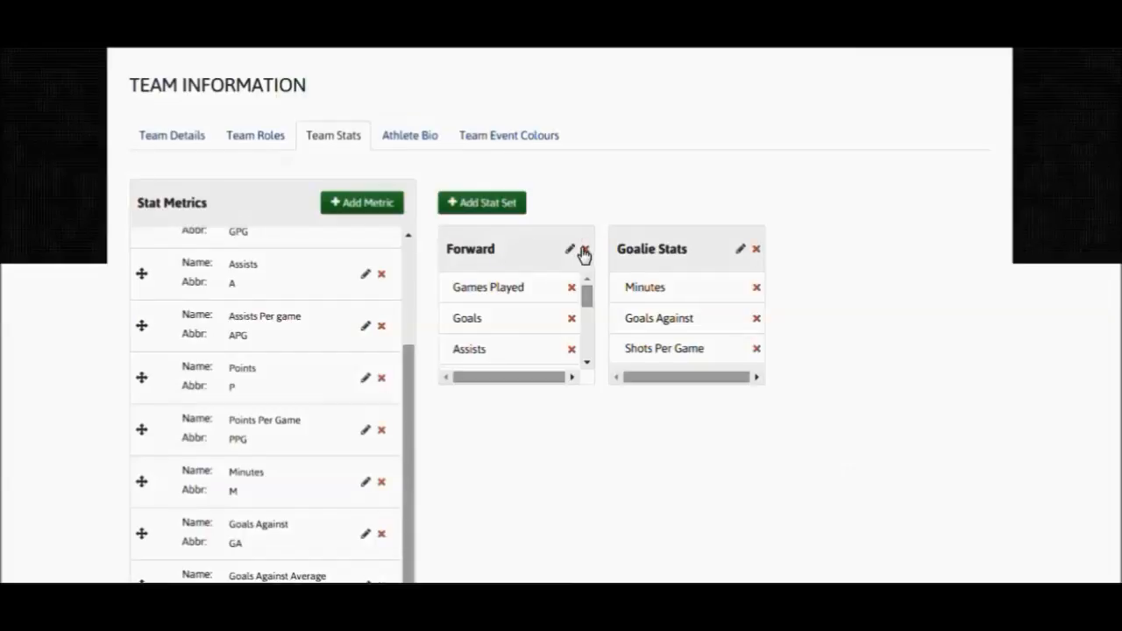
- Disable the Assists Per game metric for all stat sets
left_click(382, 329)
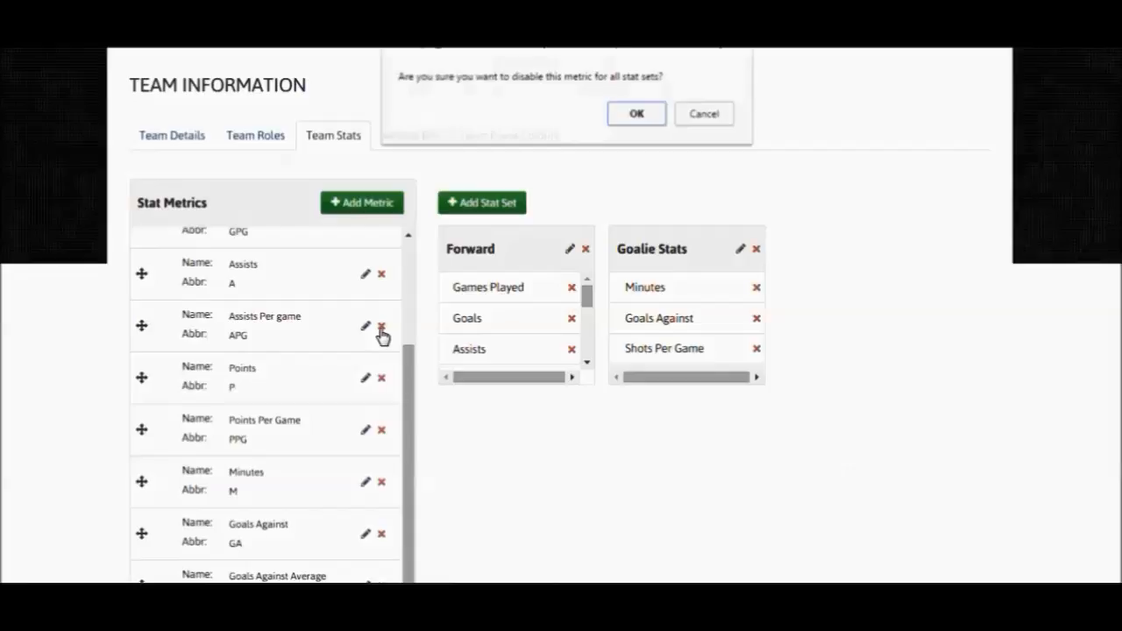
left_click(636, 115)
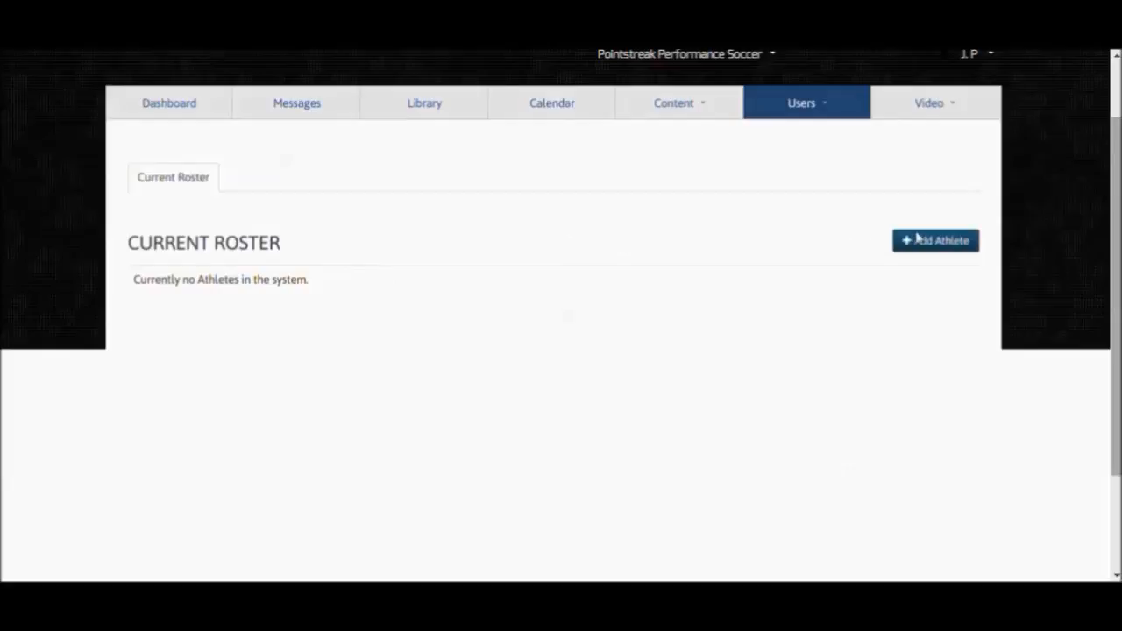
- Start adding a new athlete to the current roster and enter the athlete's first name, last name and e-mail
left_click(950, 251)
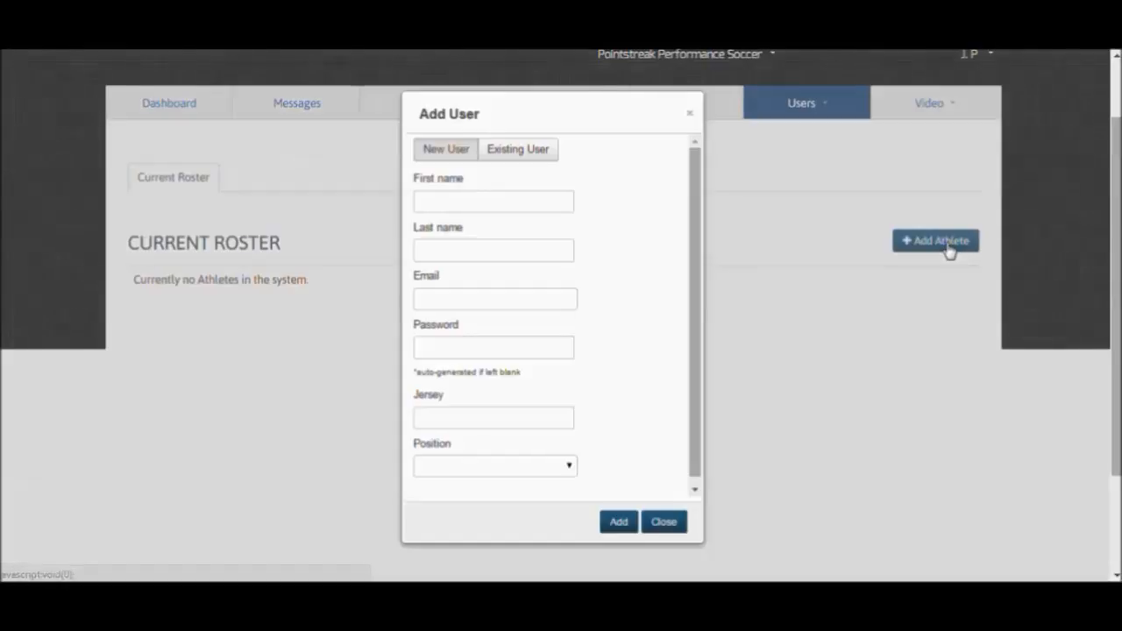
left_click(467, 201)
type("Jon")
key("Tab")
type("Doe")
left_click(462, 297)
type("jdoe@")
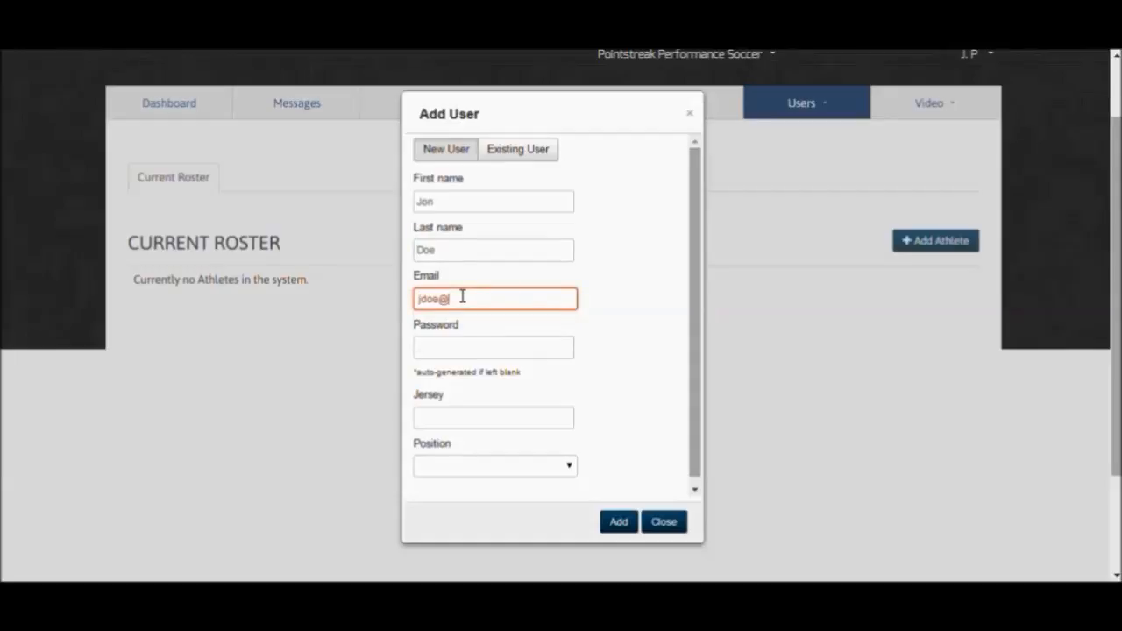
type("fa")
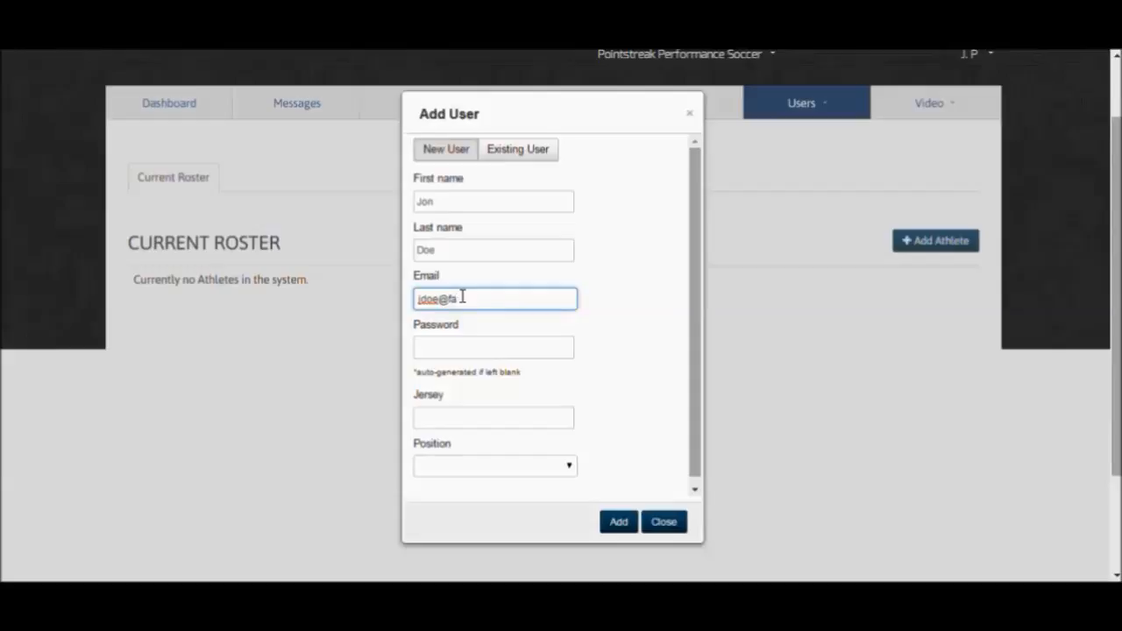
type("kepsi123.com")
- Enter the athlete's account password, set jersey 13 and position Goalie, and add the athlete to the roster
key("Tab")
type("12")
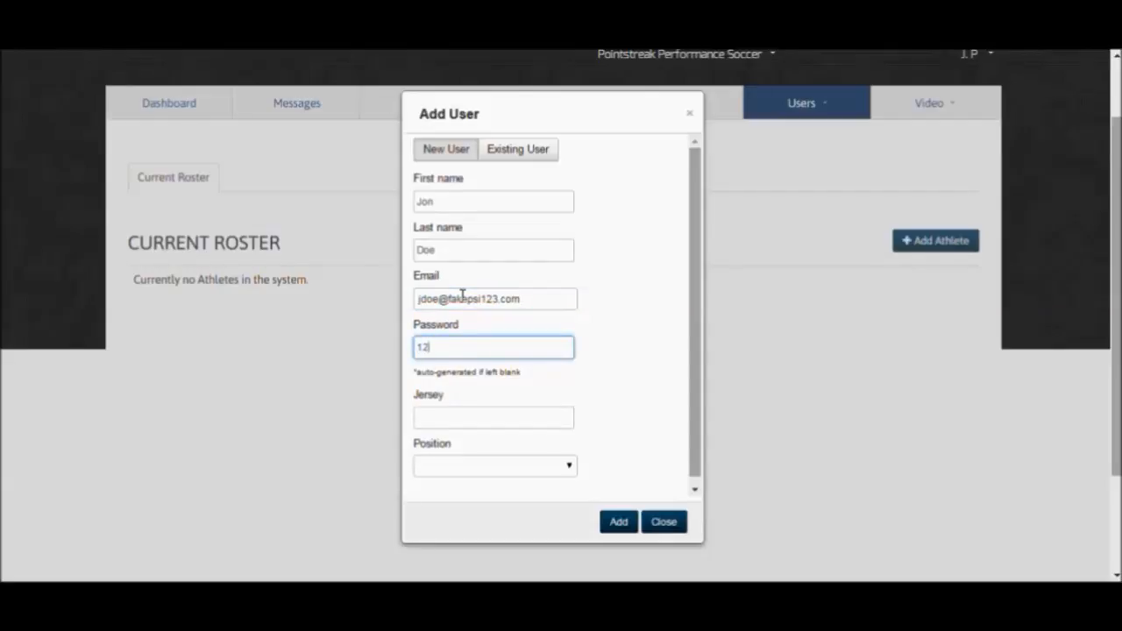
type("3456")
left_click(506, 419)
type("13")
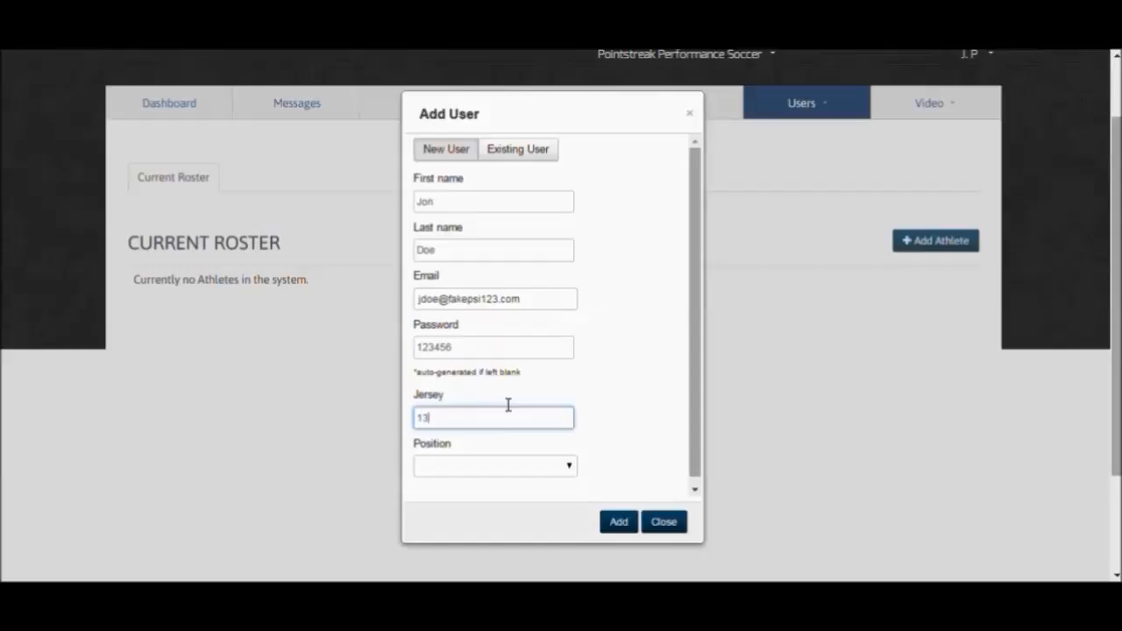
left_click(562, 480)
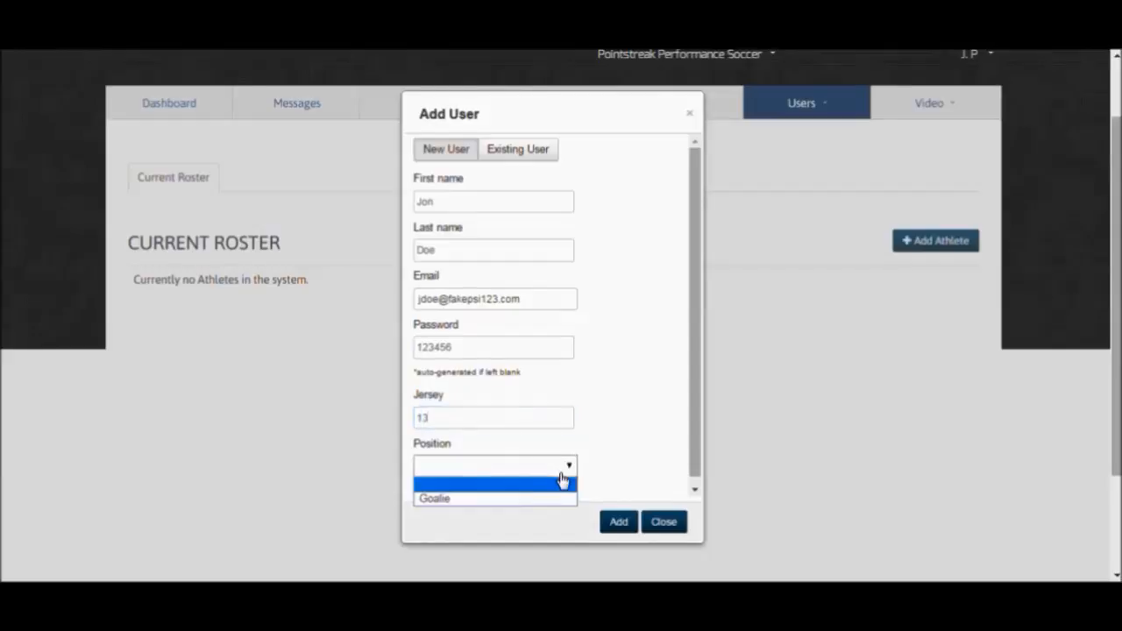
left_click(465, 497)
left_click(619, 521)
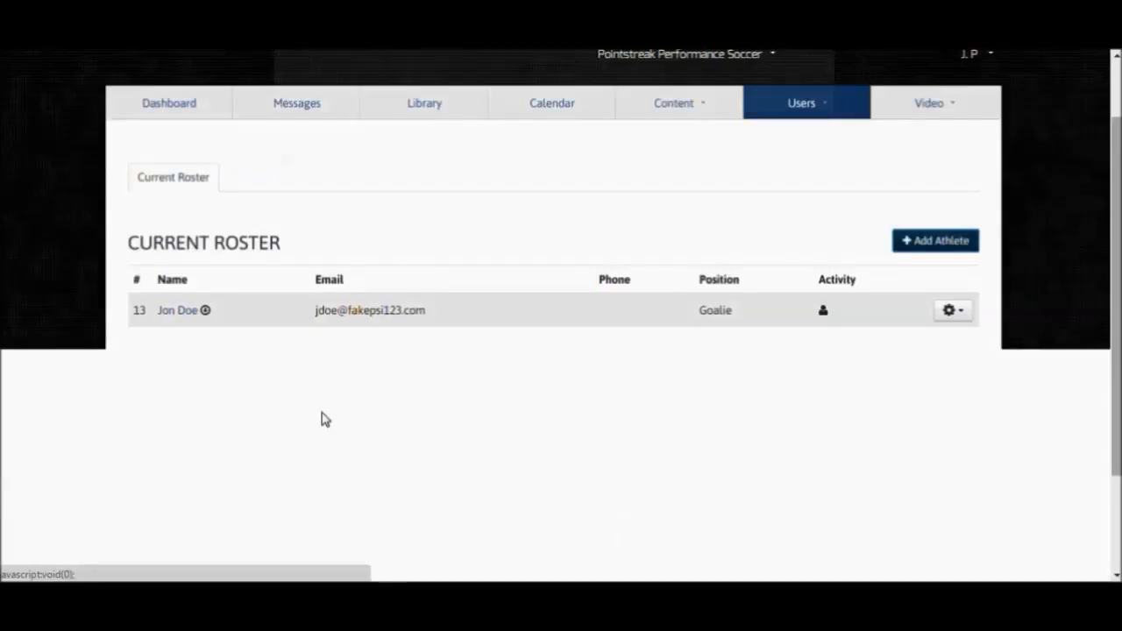
- Open the new athlete's profile from the roster and examine the bio and statistics sections
left_click(184, 311)
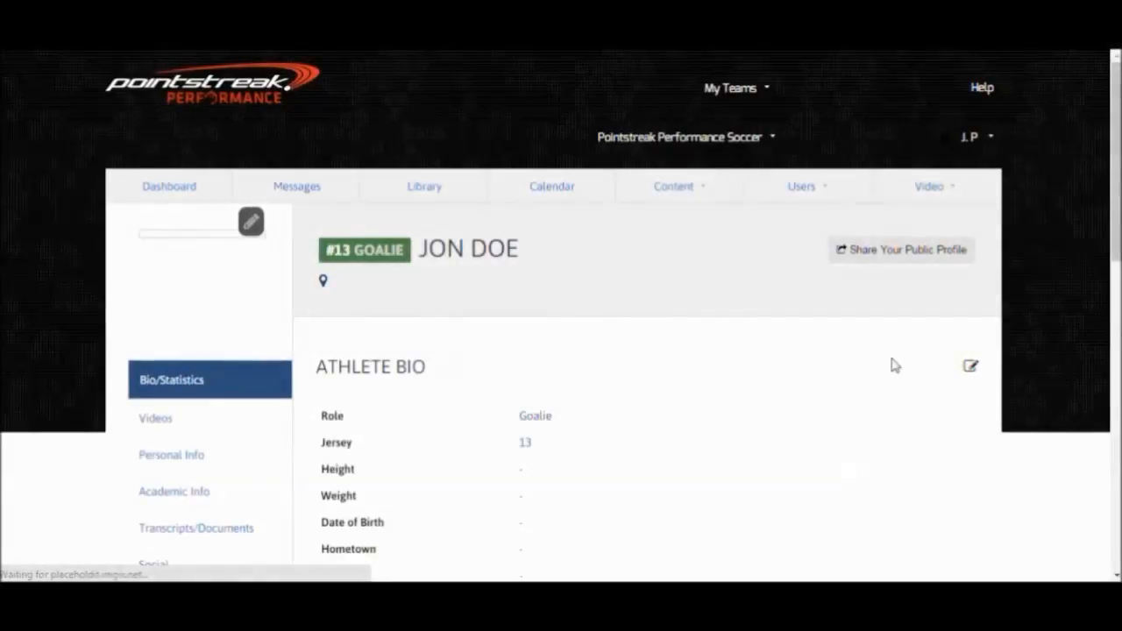
scroll(872, 365, "down", 1)
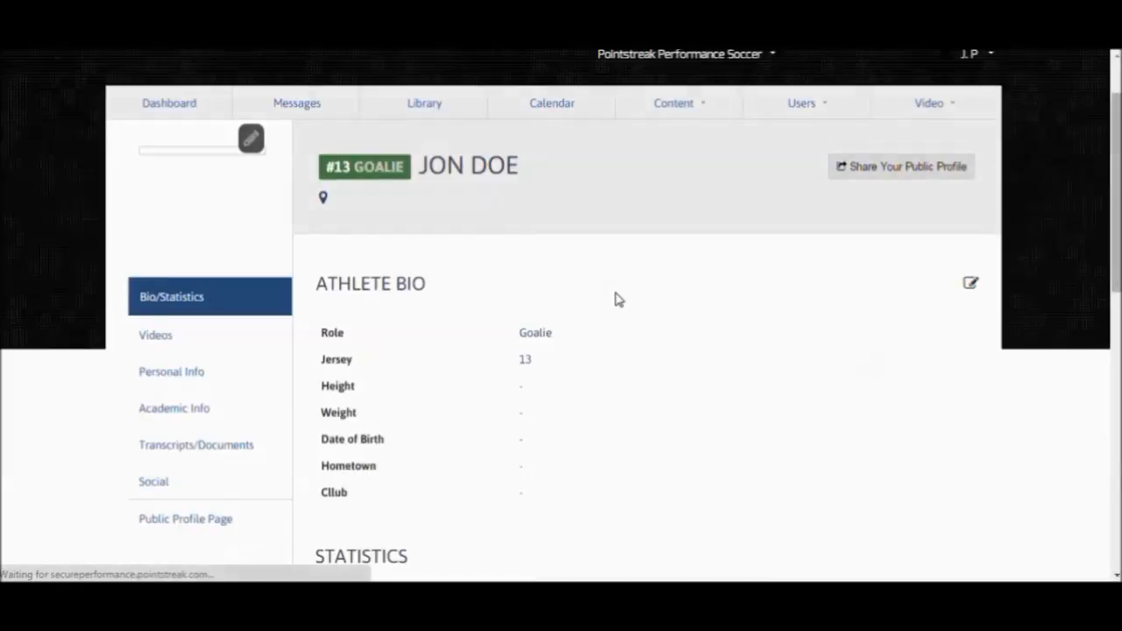
scroll(501, 374, "down", 1)
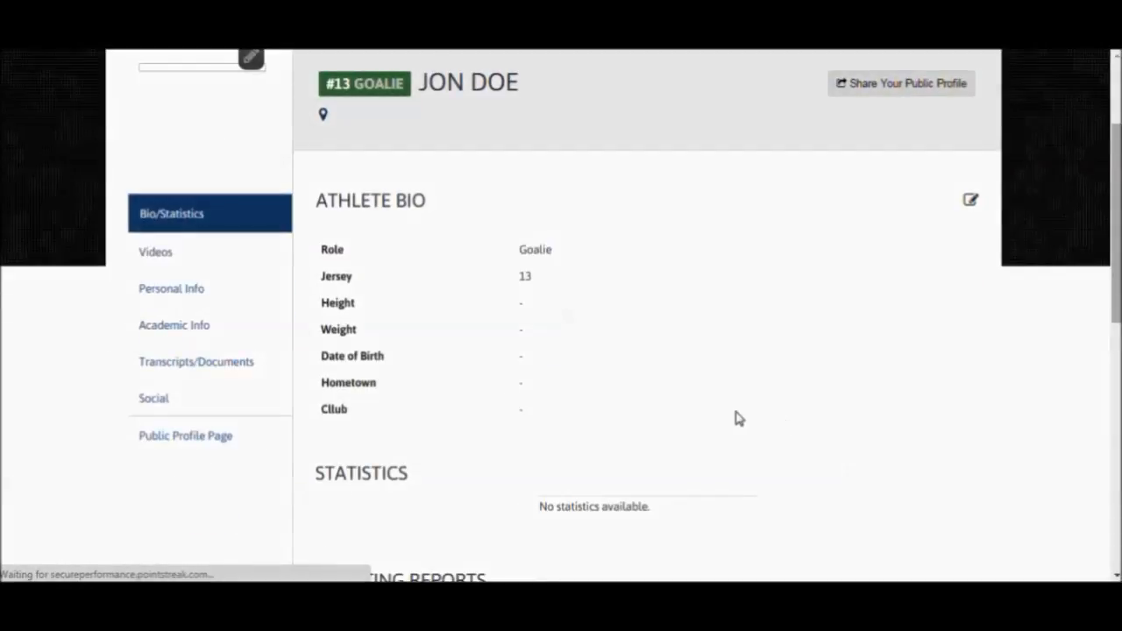
scroll(668, 508, "up", 1)
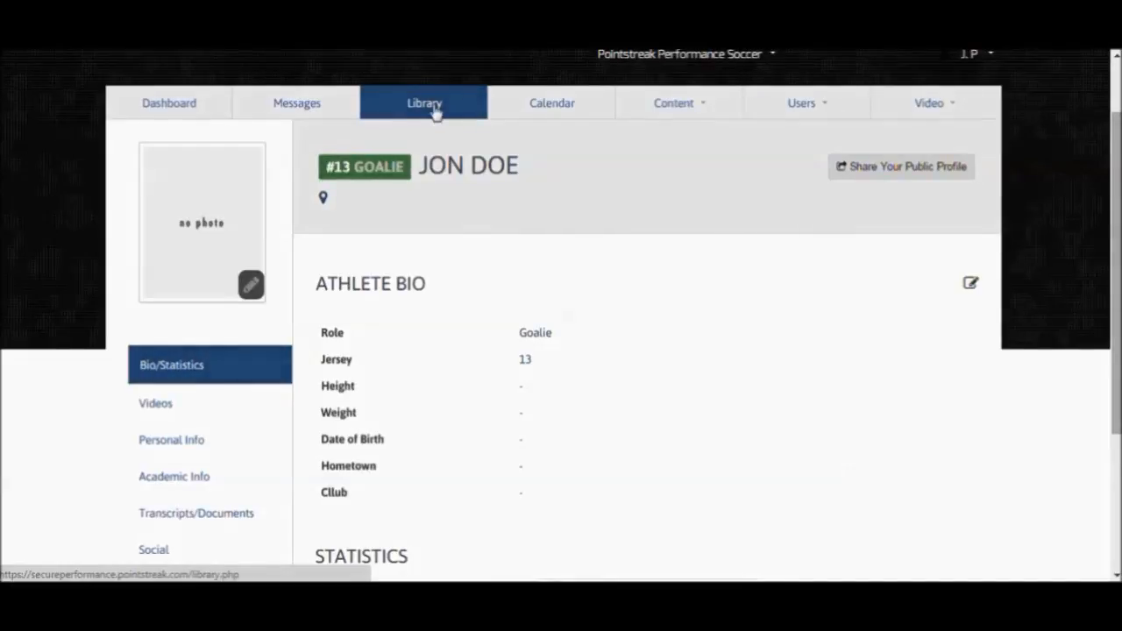
- Create a new season named 2015 in the Team Library's Sporting Event Schedule
left_click(433, 110)
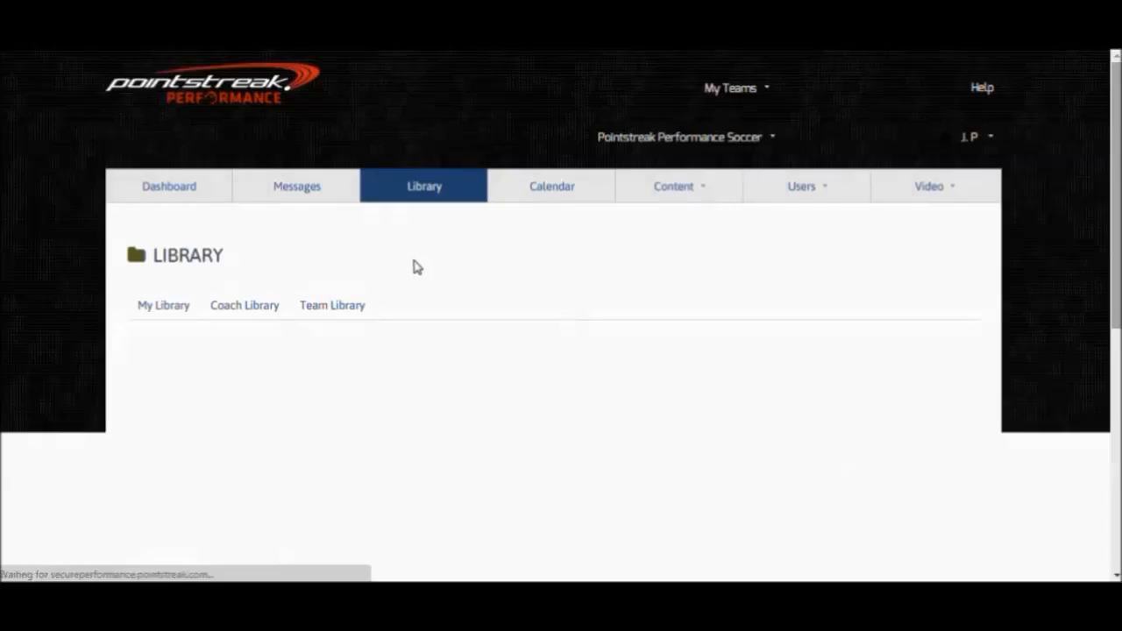
left_click(340, 307)
scroll(339, 308, "down", 1)
left_click(200, 358)
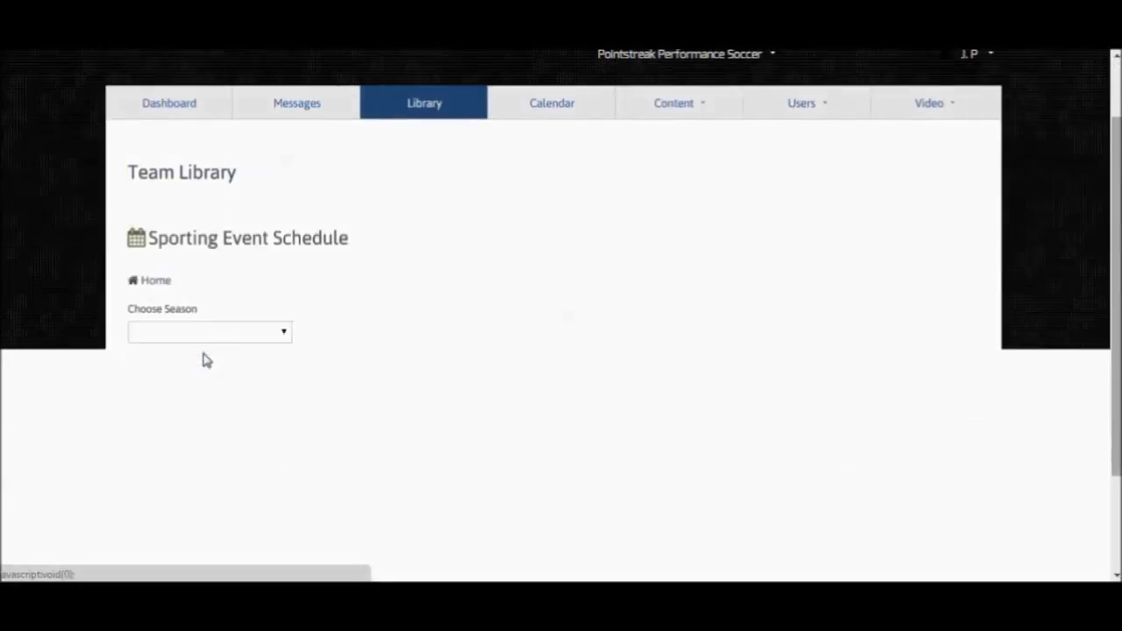
left_click(287, 337)
left_click(201, 369)
left_click(365, 336)
type("2015")
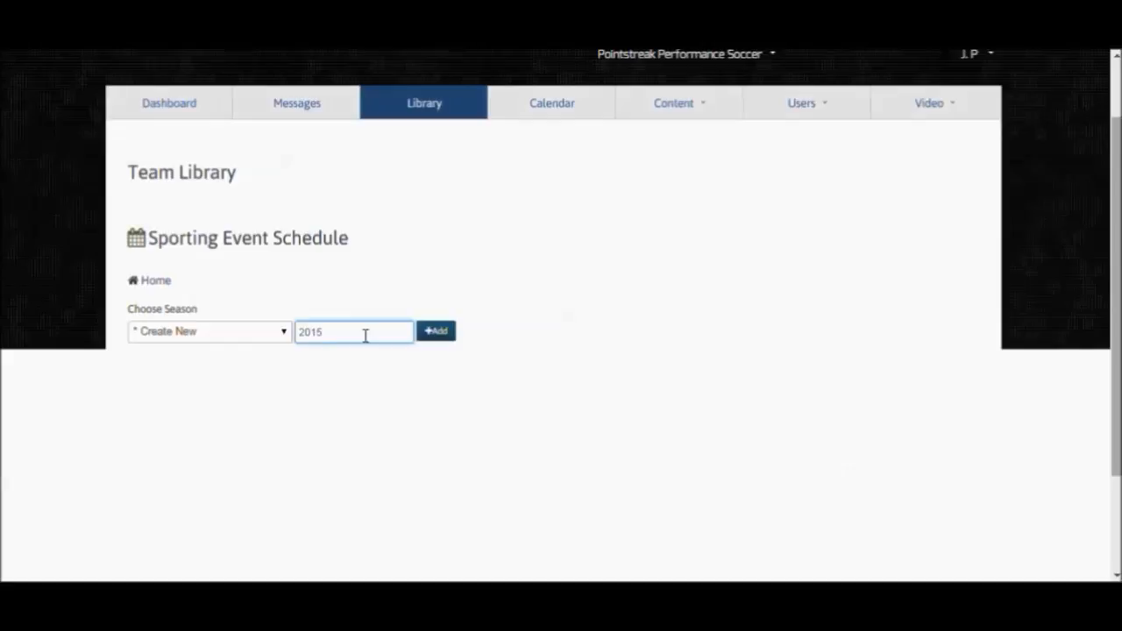
left_click(436, 332)
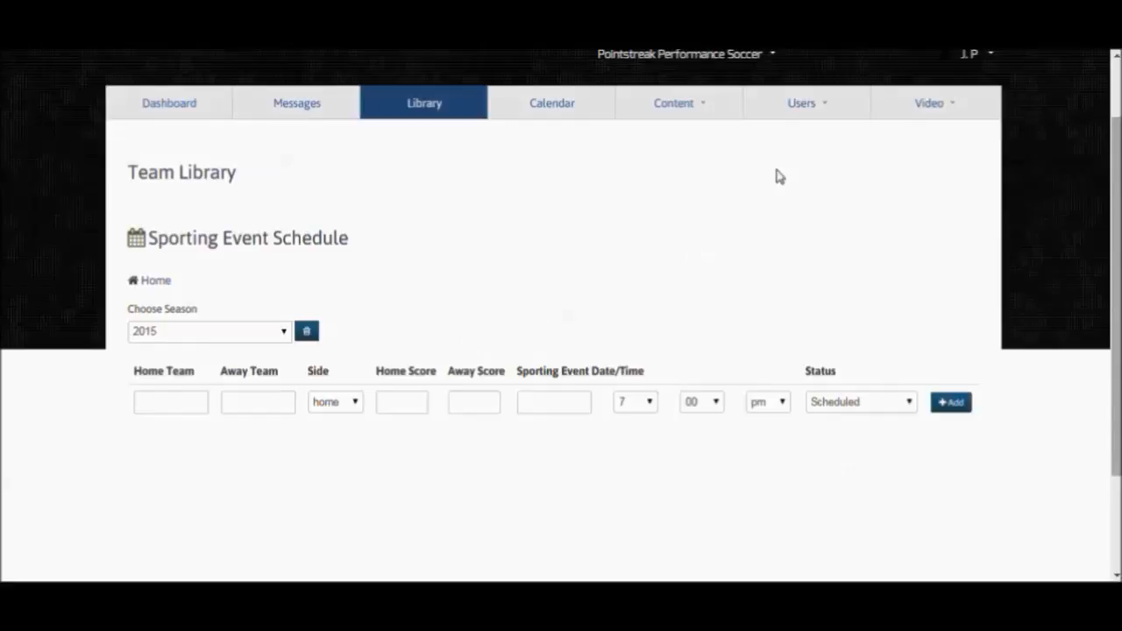
- Return to the current athlete roster and open the number 13 goalie's profile at the athlete bio
left_click(824, 117)
mouse_move(806, 141)
left_click(979, 143)
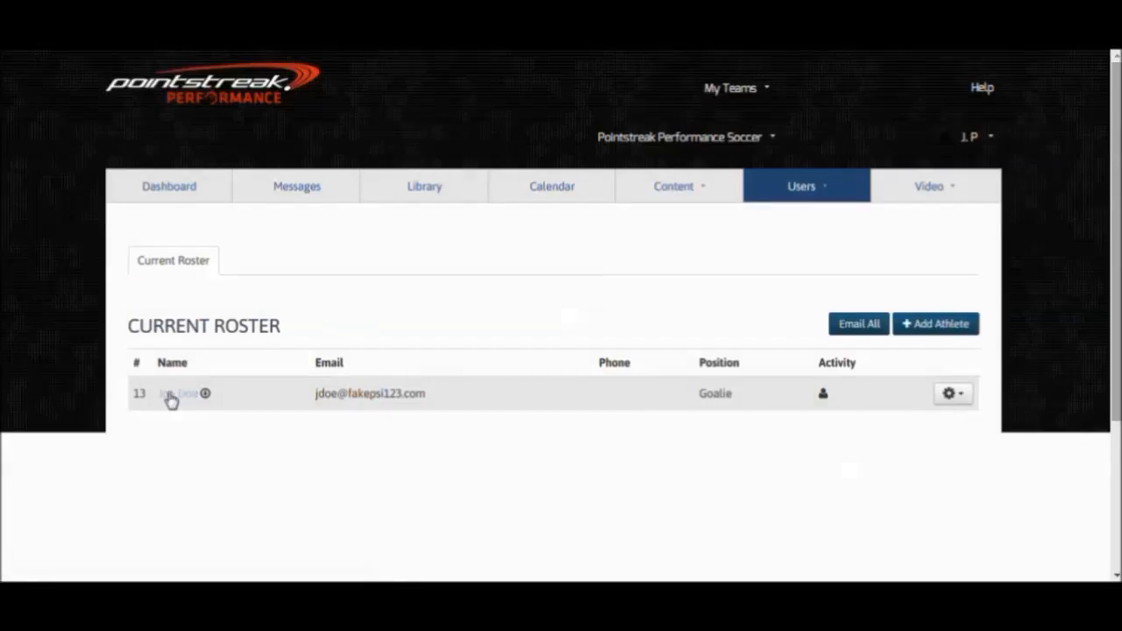
left_click(178, 396)
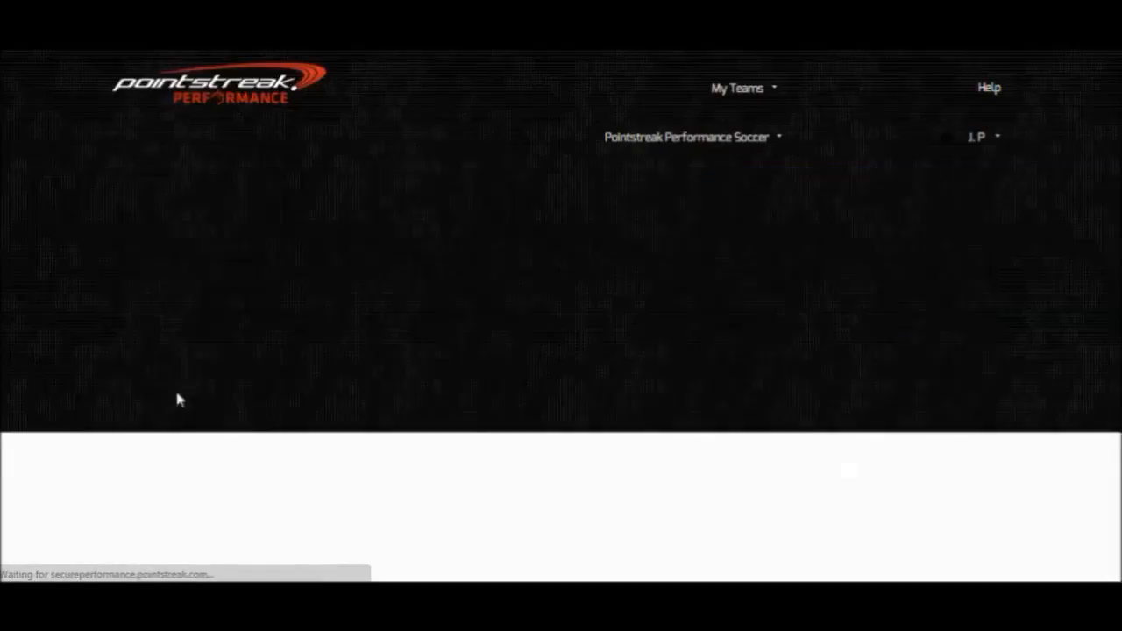
scroll(730, 396, "down", 1)
scroll(733, 397, "down", 2)
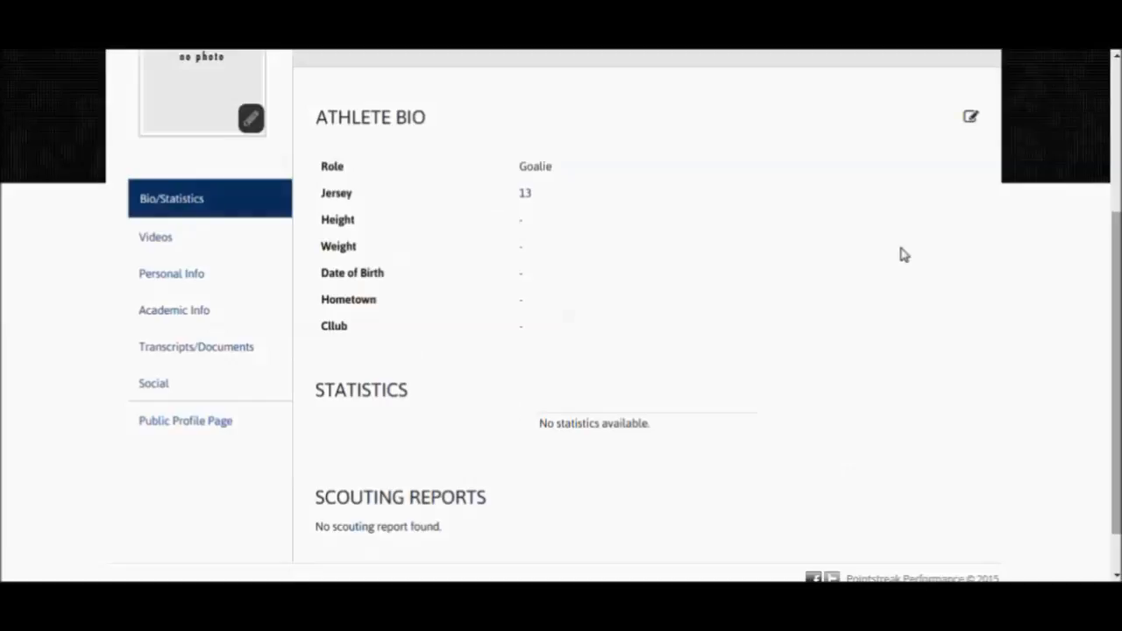
- Open the athlete bio for editing and enter height 5-10 and weight 210
left_click(971, 118)
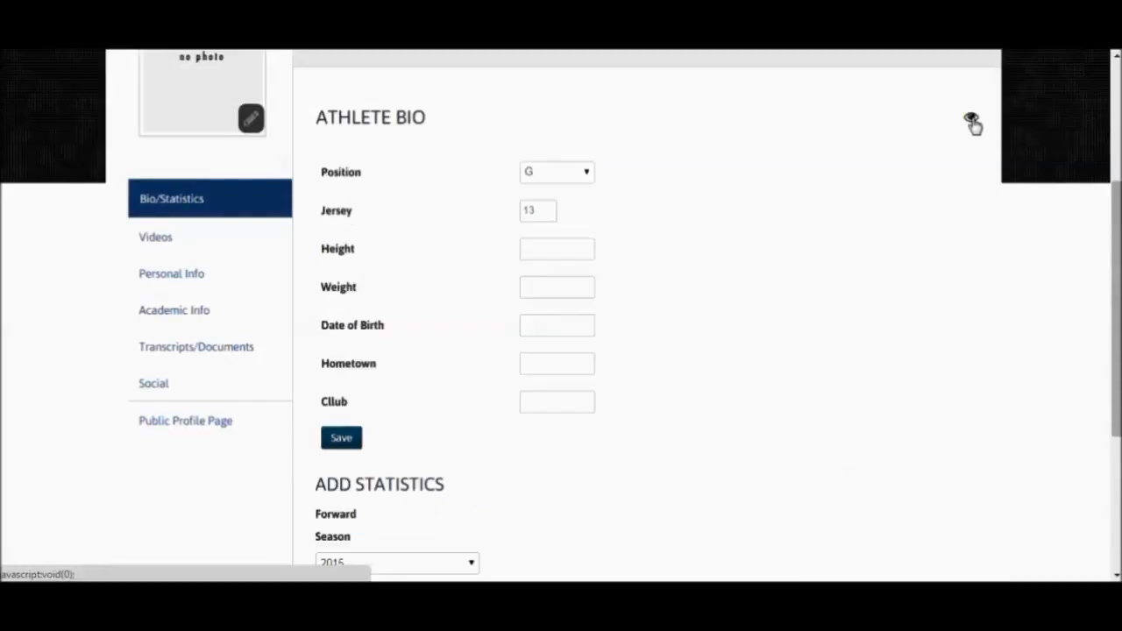
left_click(565, 248)
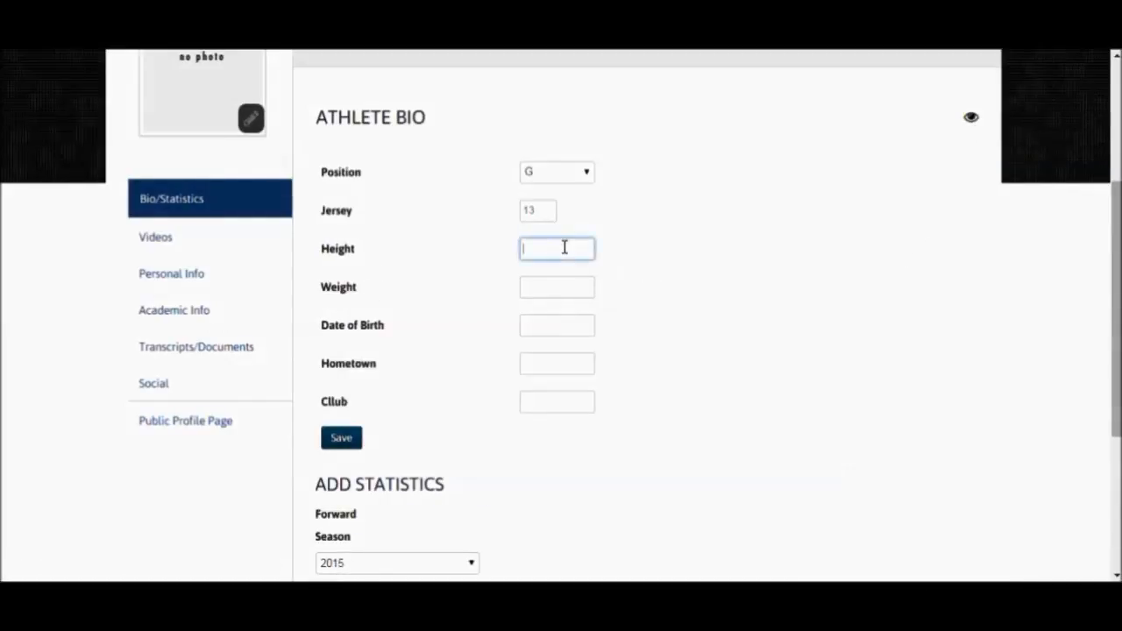
type("5-10")
left_click(560, 289)
type("210")
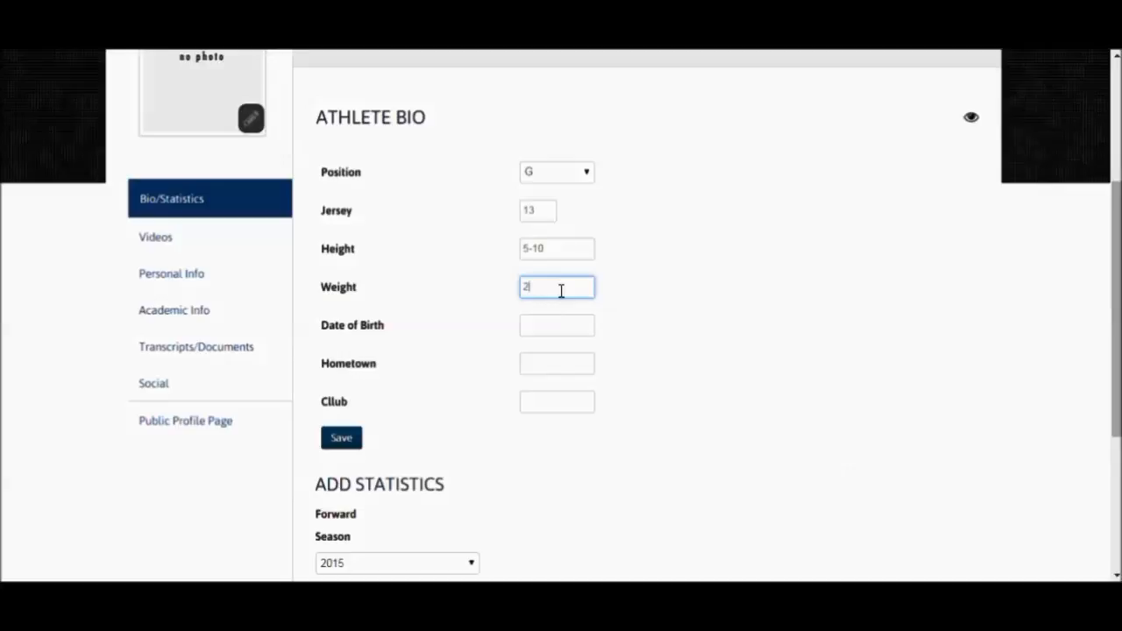
- Fill in the athlete's date of birth, set the hometown to Toronto ON and the club to TFC
left_click(559, 330)
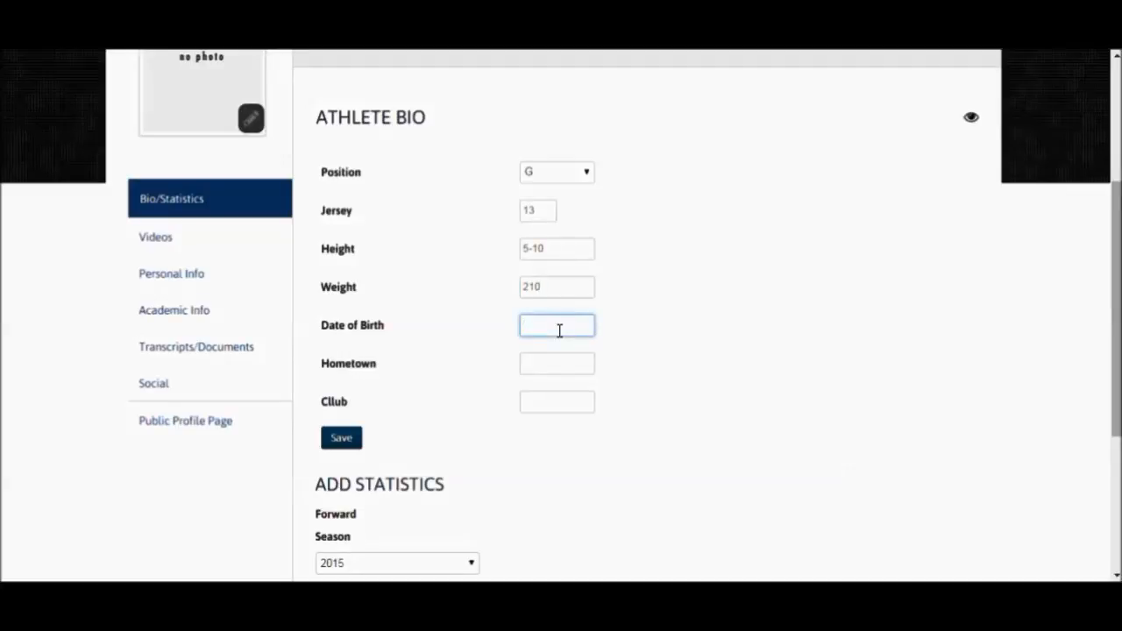
type("Jan 1 1994")
left_click(568, 366)
type("Tor")
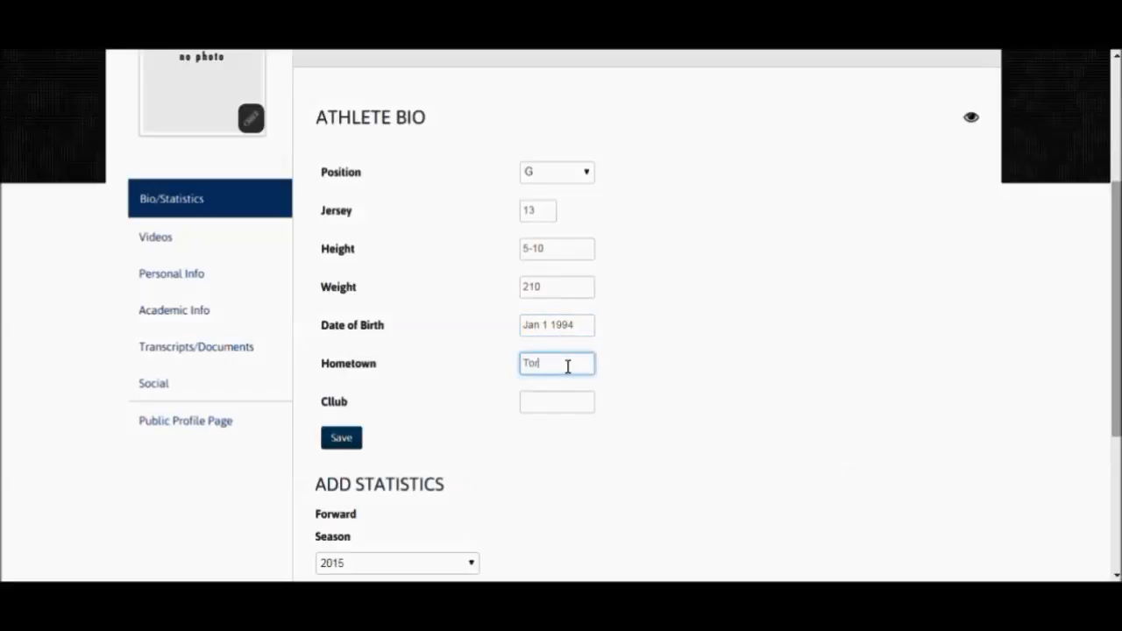
type("onto ON")
left_click(555, 401)
type("TFC")
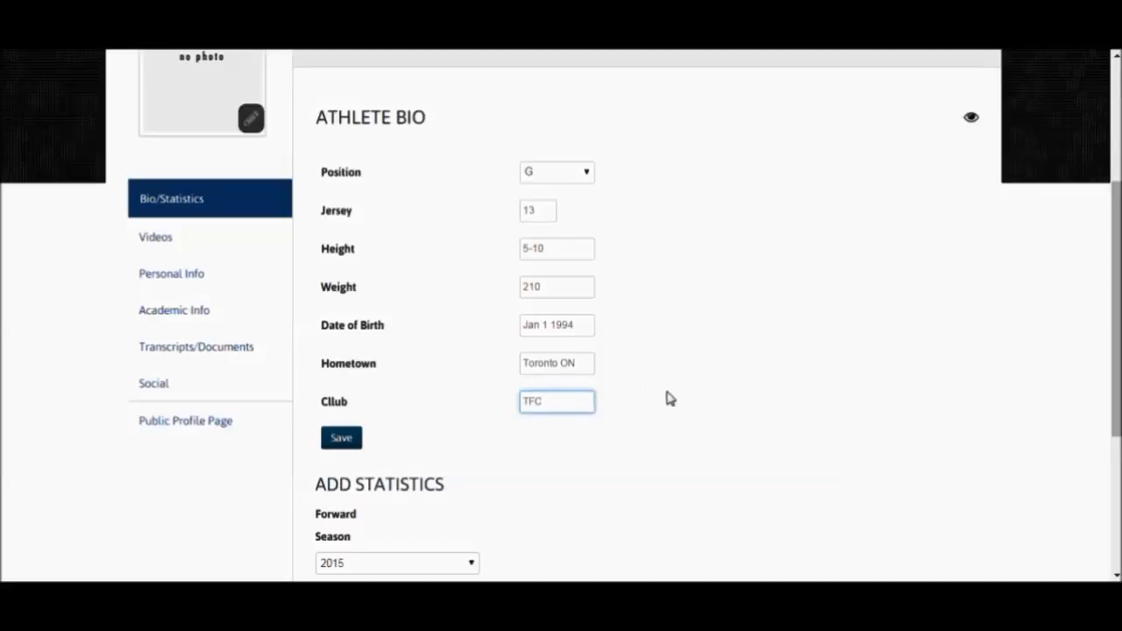
- Add the athlete's 2015 season statistics with GP 2, G 1, A 2 and P 3, and save them
scroll(666, 397, "down", 1)
scroll(653, 396, "down", 1)
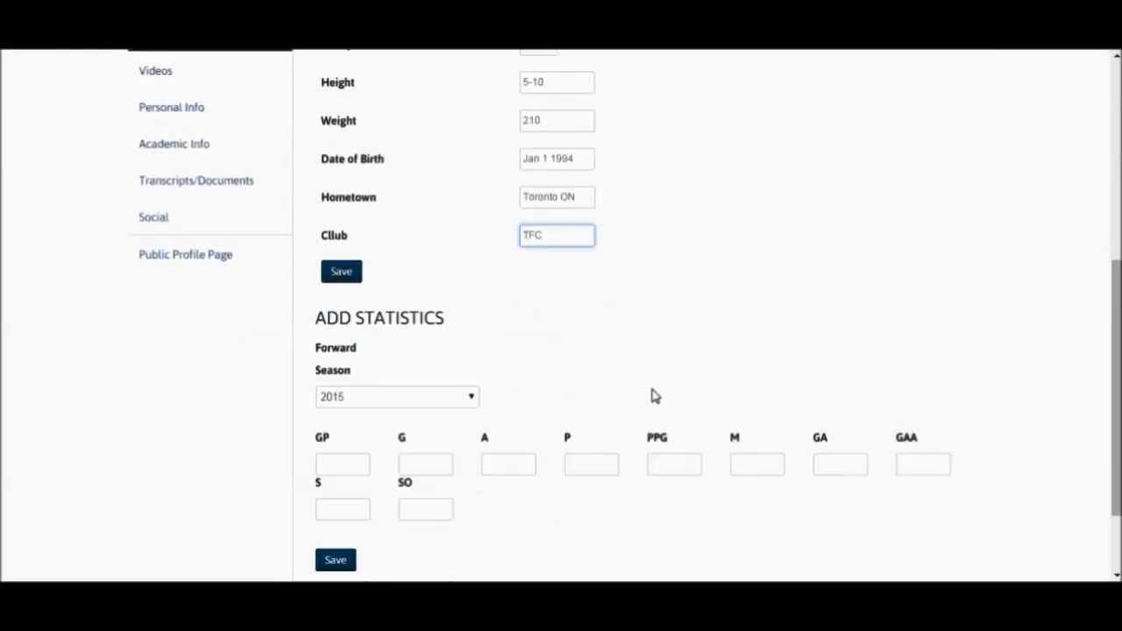
left_click(336, 464)
type("2")
left_click(426, 464)
type("1")
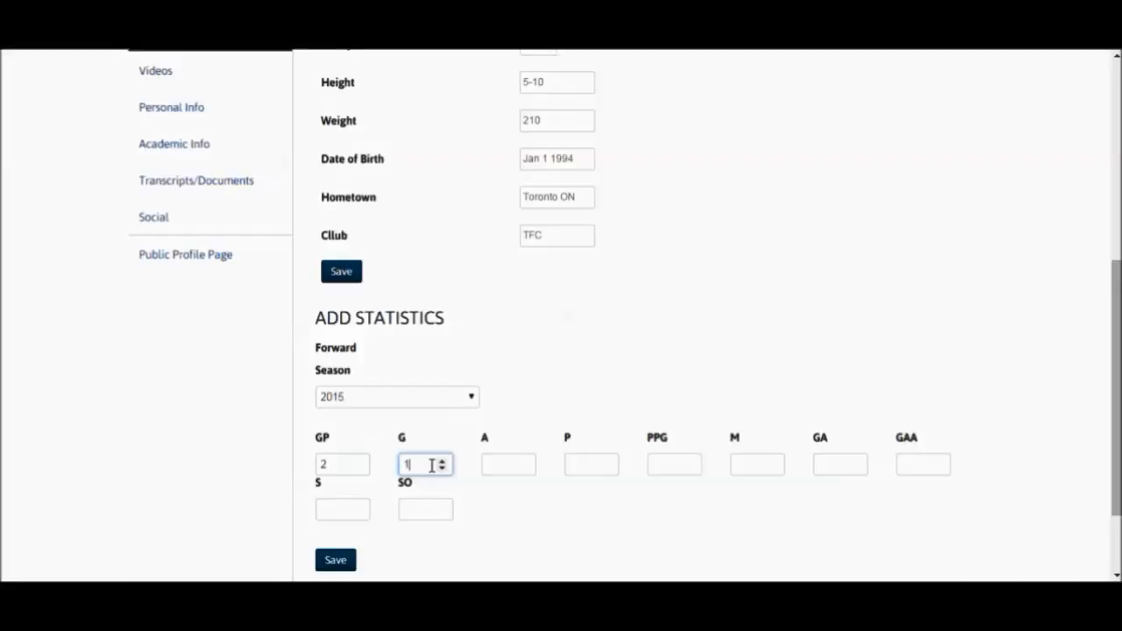
left_click(511, 467)
type("2")
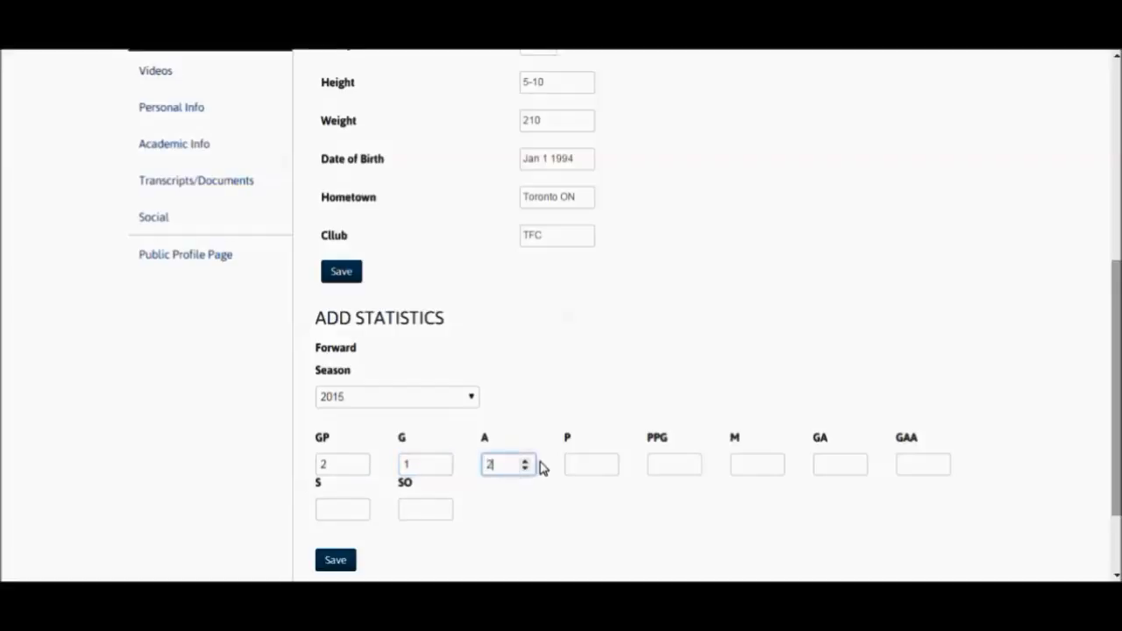
left_click(575, 464)
type("3")
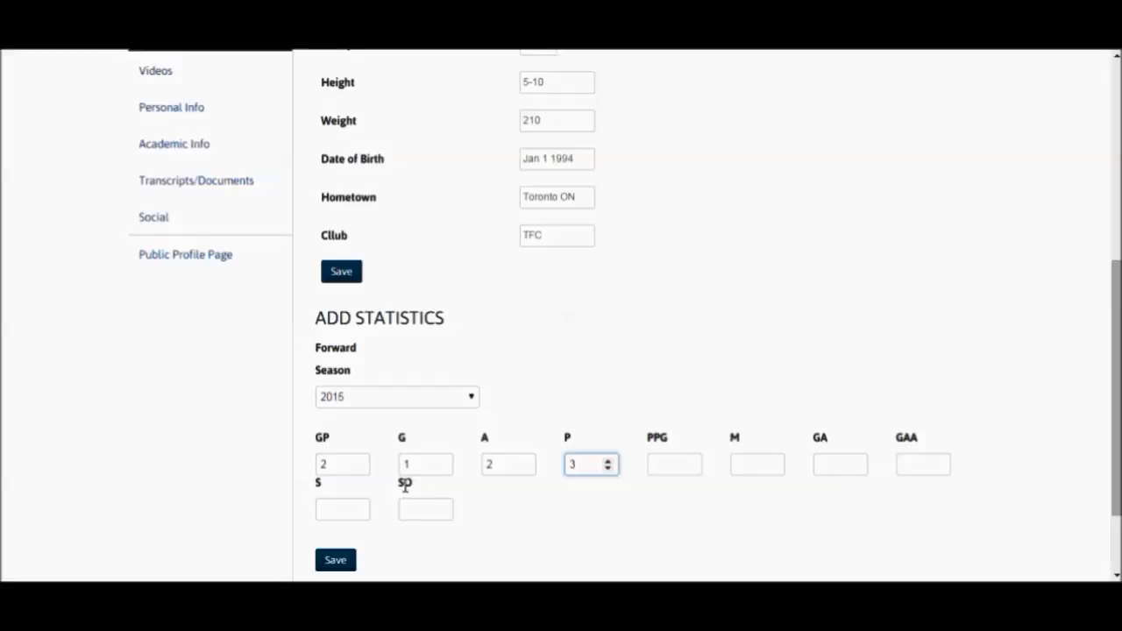
left_click(340, 563)
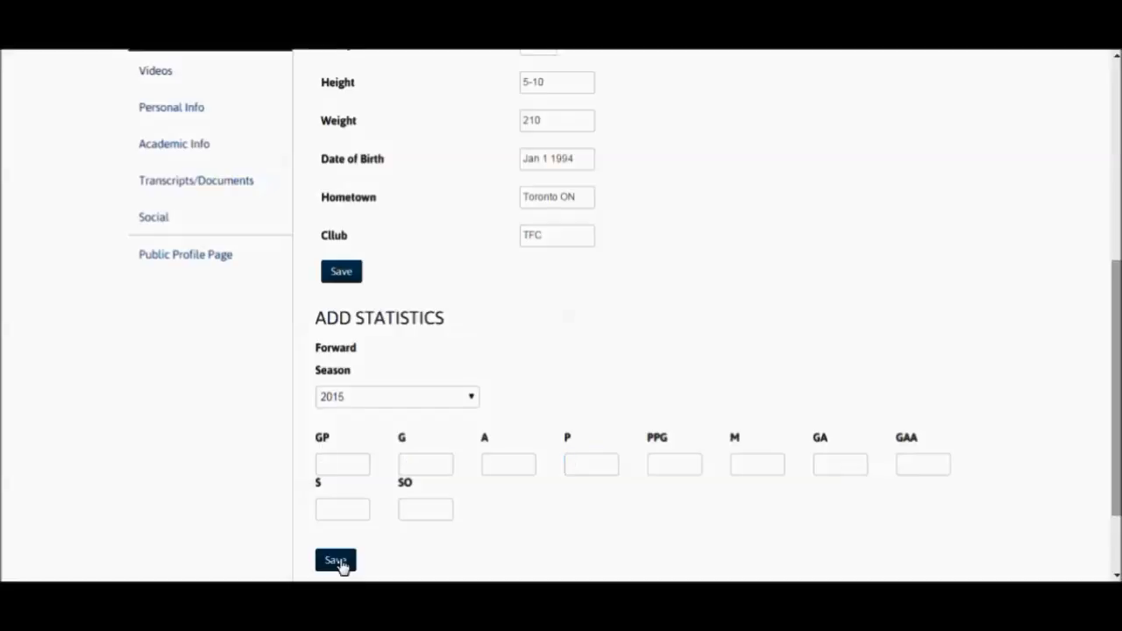
- Save the athlete bio, switch the profile back to view mode and review the bio and 2015 statistics
left_click(343, 273)
scroll(880, 230, "up", 1)
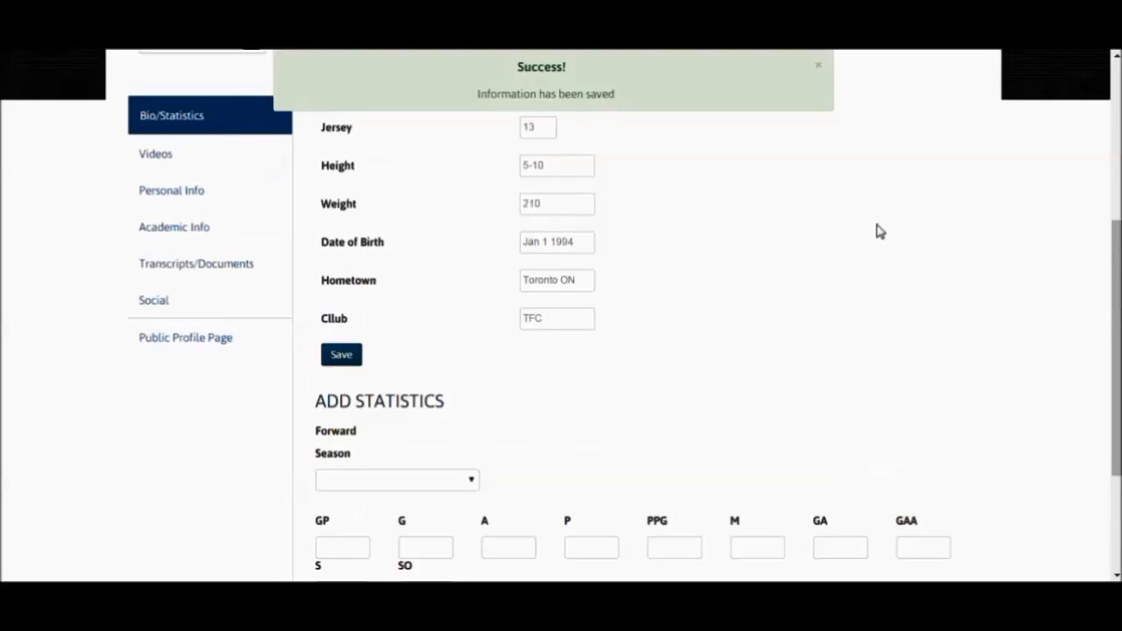
scroll(879, 230, "up", 1)
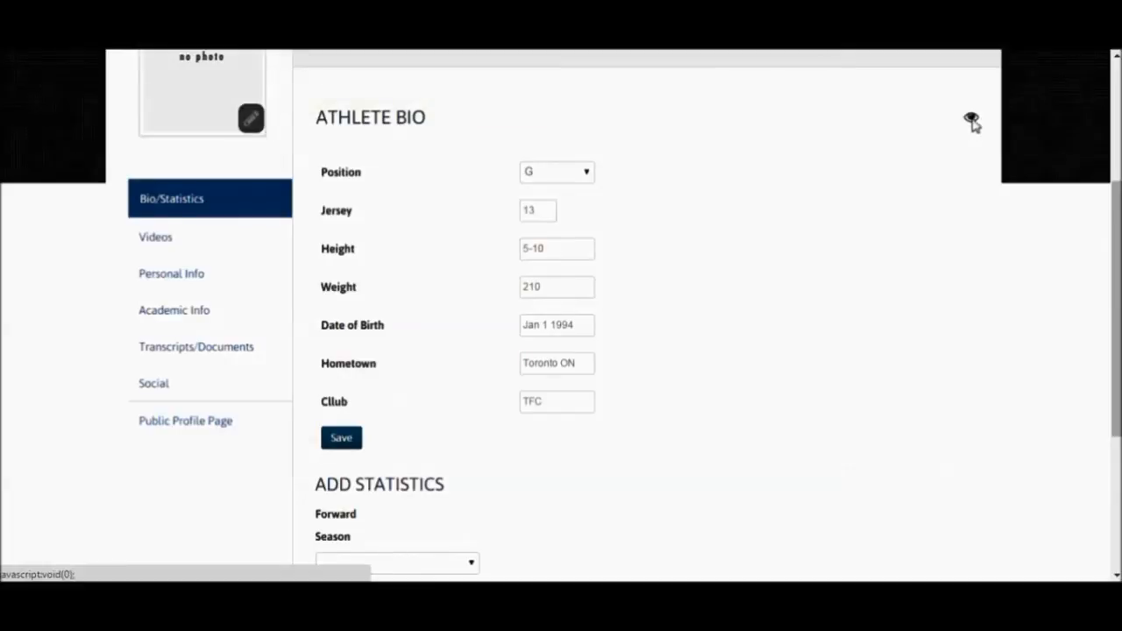
left_click(971, 118)
scroll(531, 408, "down", 1)
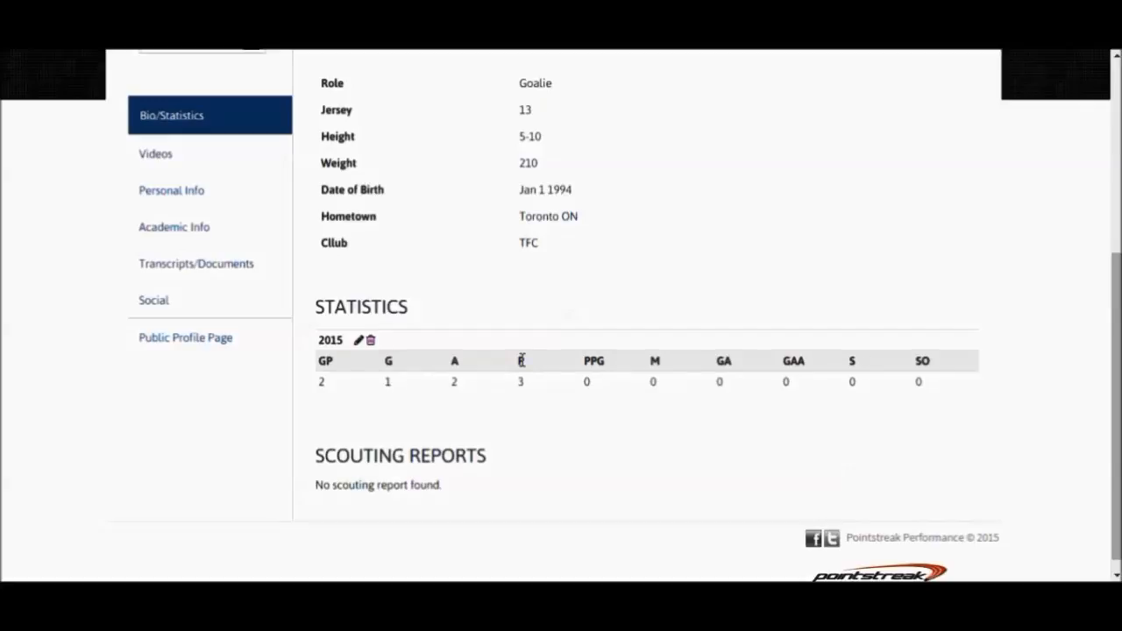
scroll(563, 355, "up", 2)
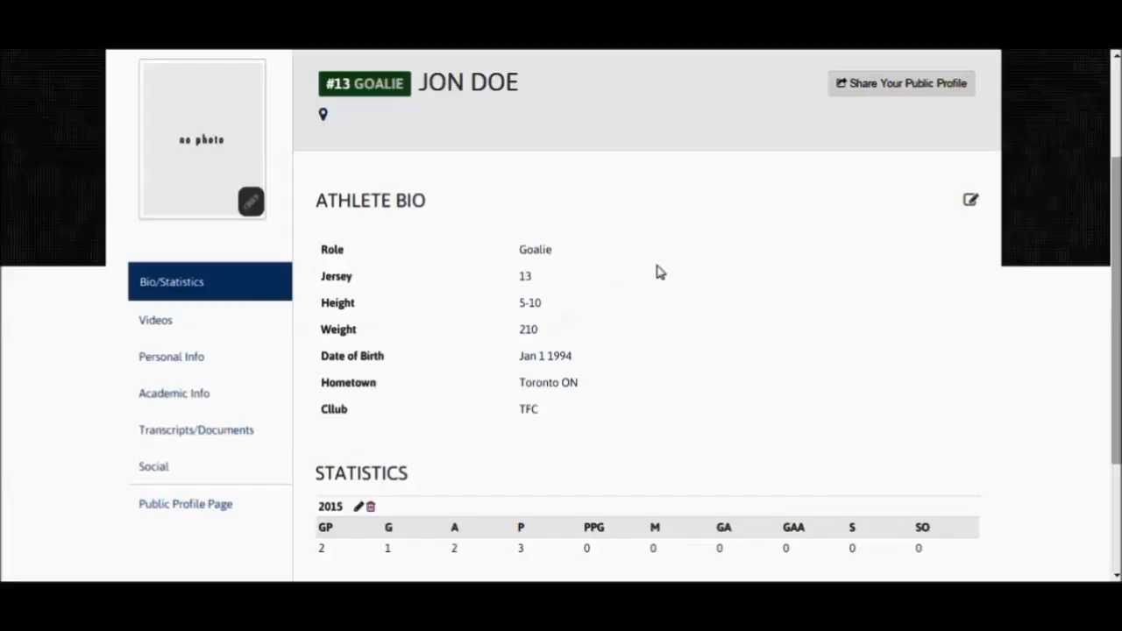
- Open the athlete's personal information for editing and enter the street address
left_click(194, 361)
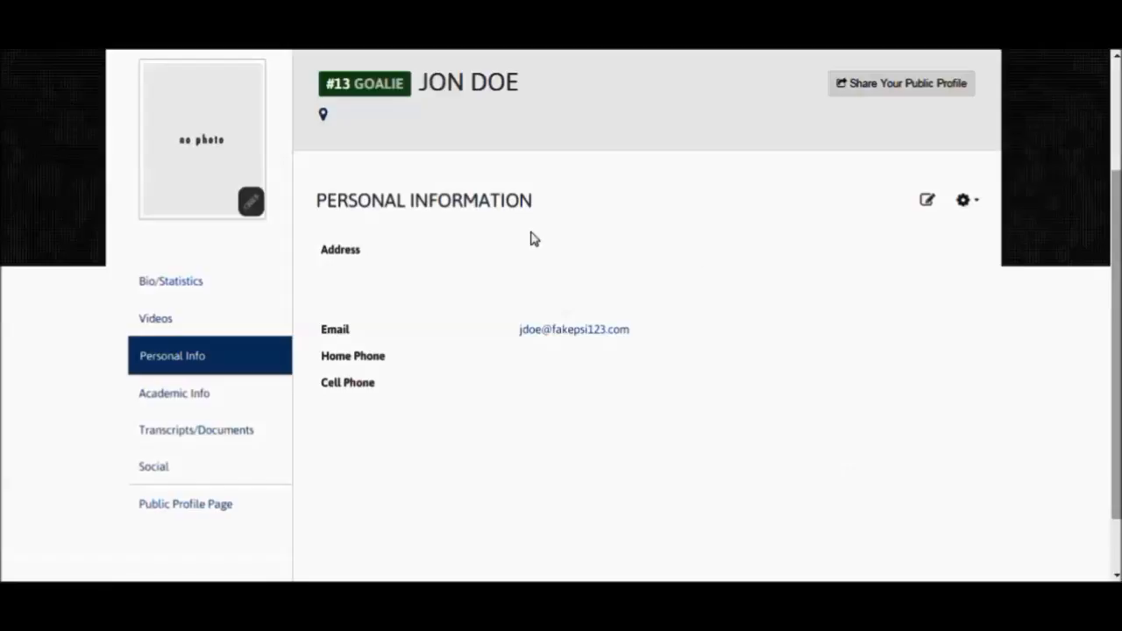
left_click(927, 201)
scroll(719, 292, "down", 1)
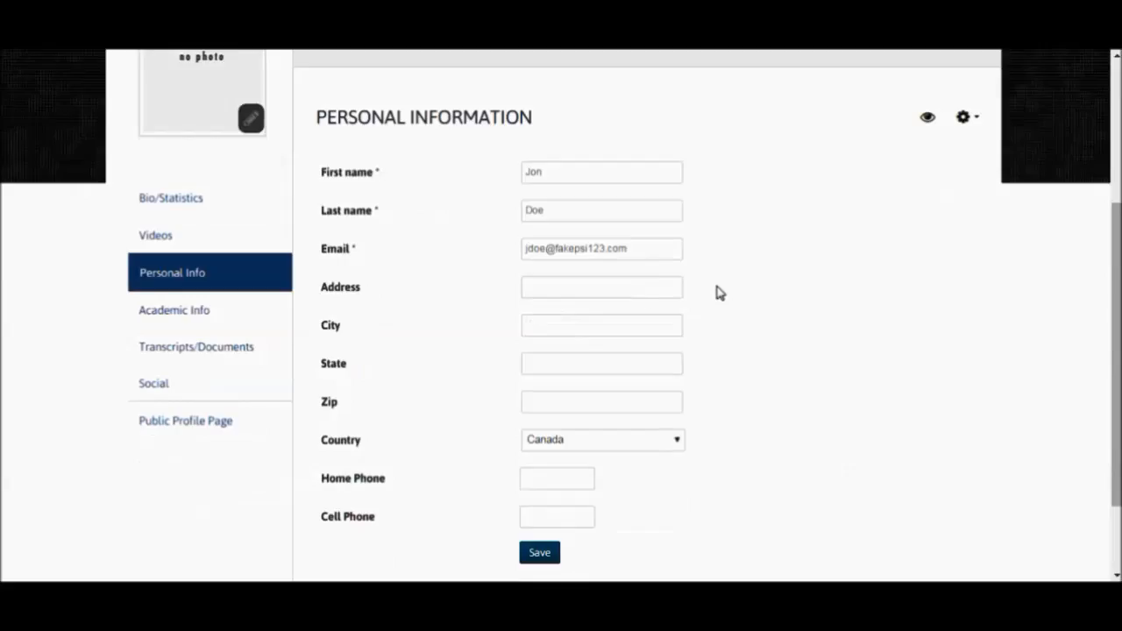
left_click(583, 286)
type("1234 Fake")
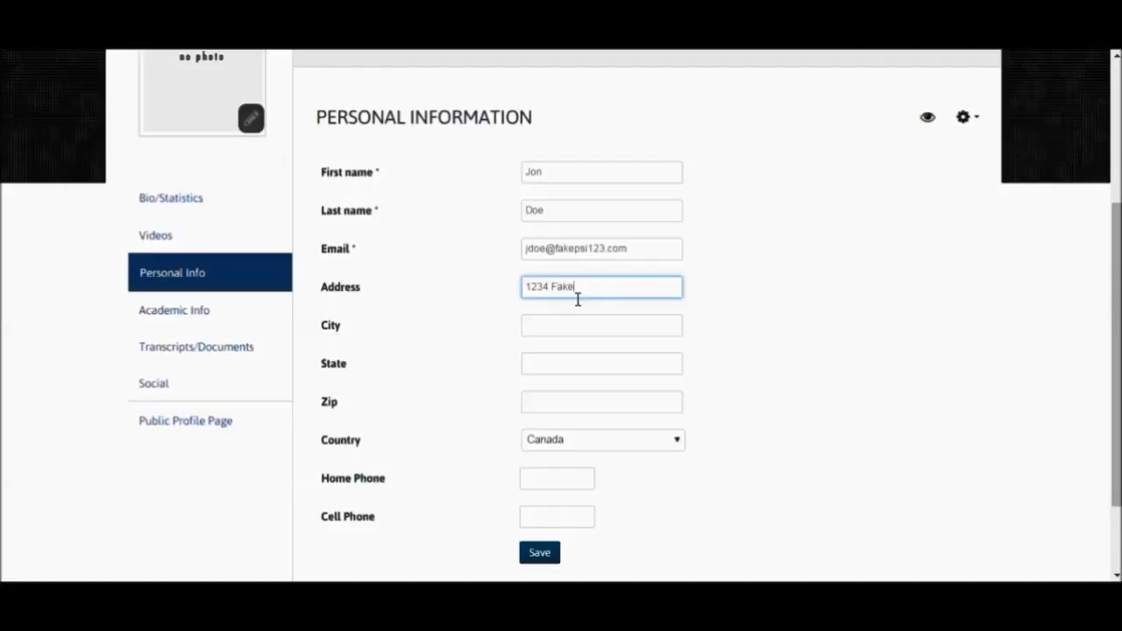
type("et")
- Set the city to Toronto and the state to Ontario, save the personal information and show its privacy options
left_click(603, 325)
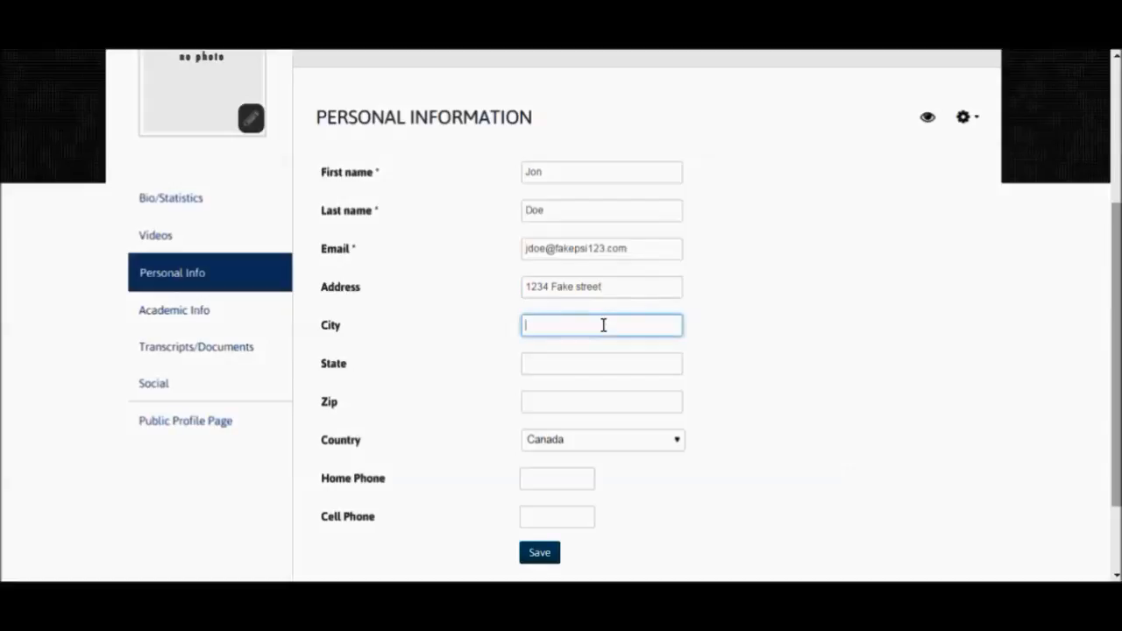
type("T")
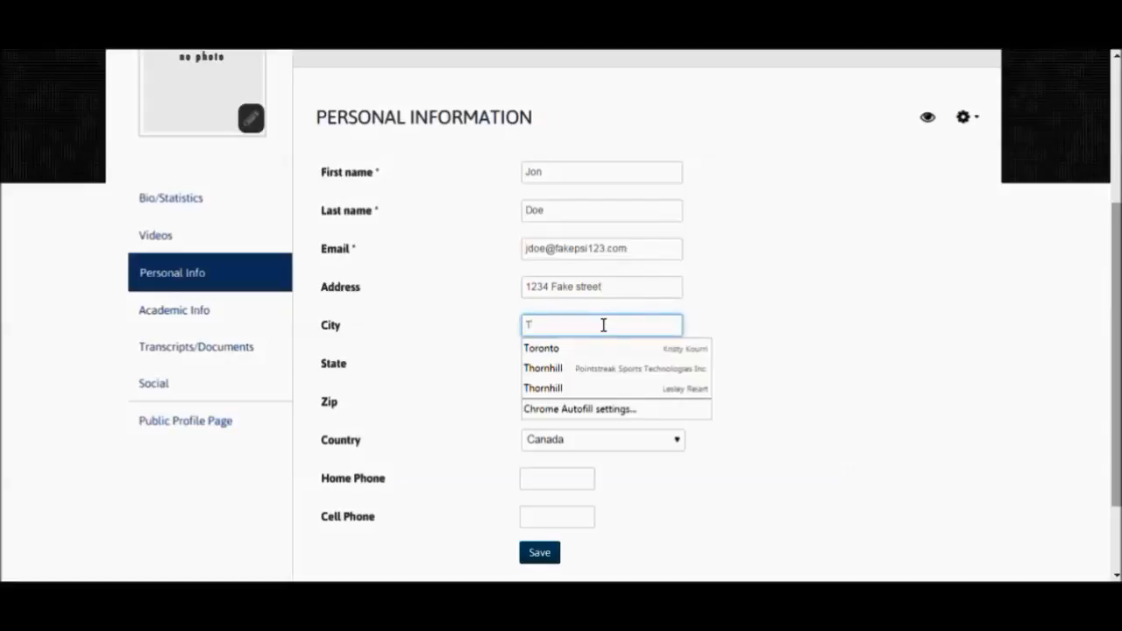
type("oronto")
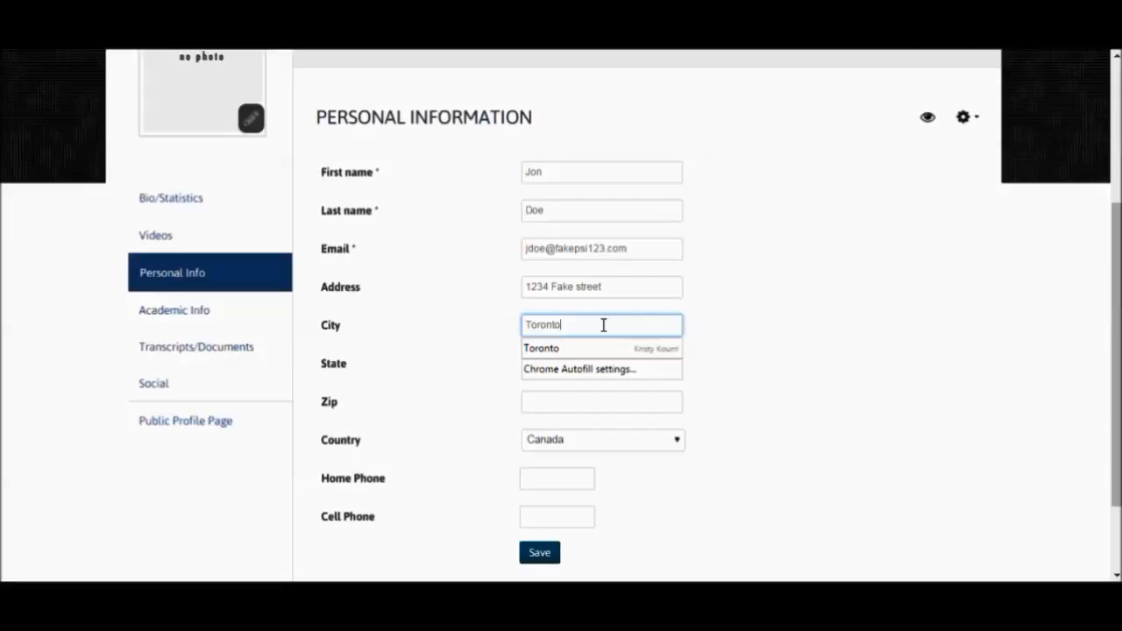
left_click(625, 404)
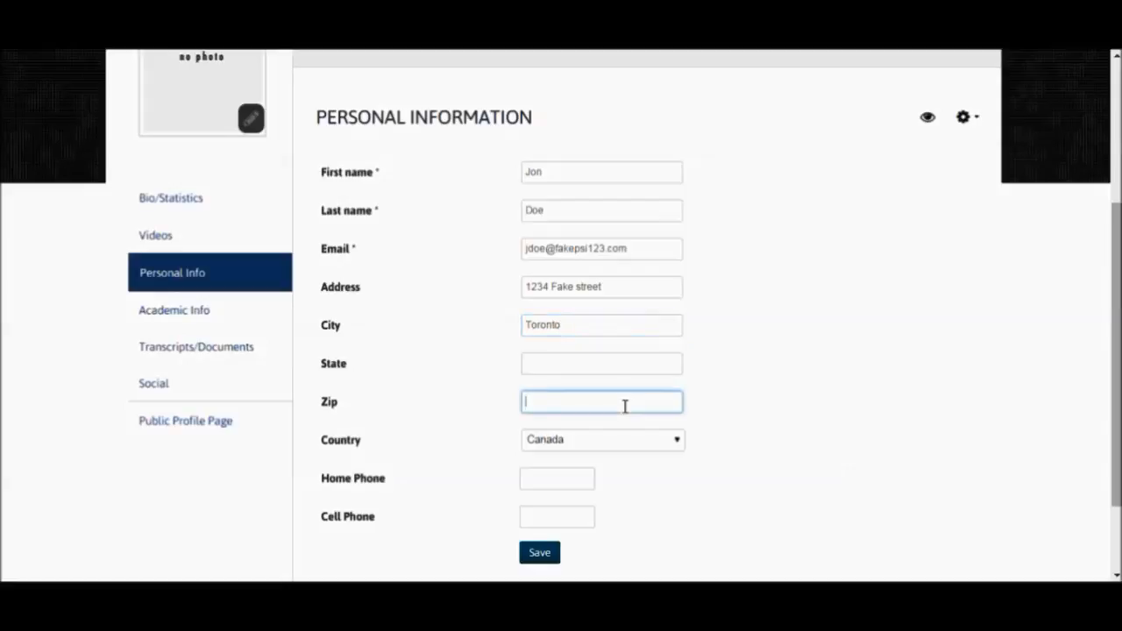
left_click(587, 368)
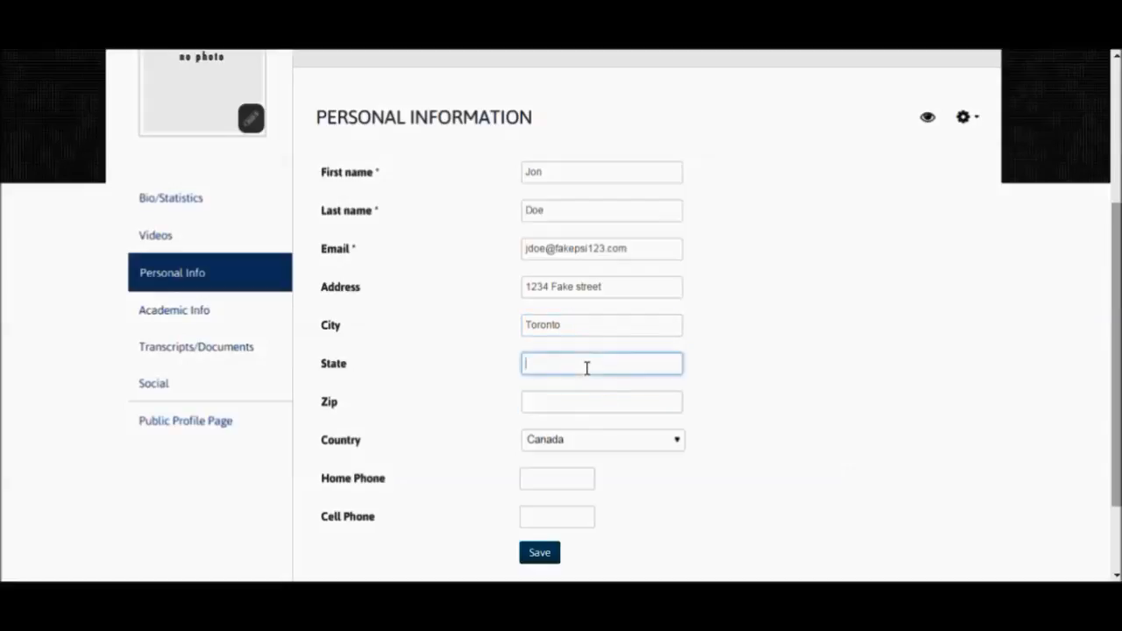
type("Ontario")
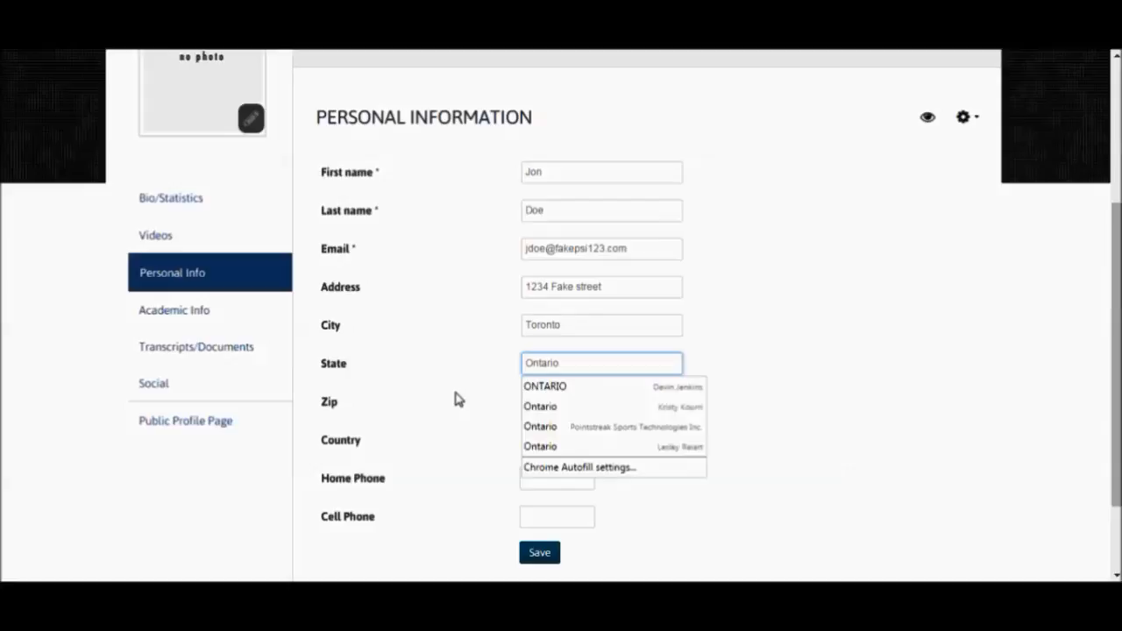
left_click(455, 399)
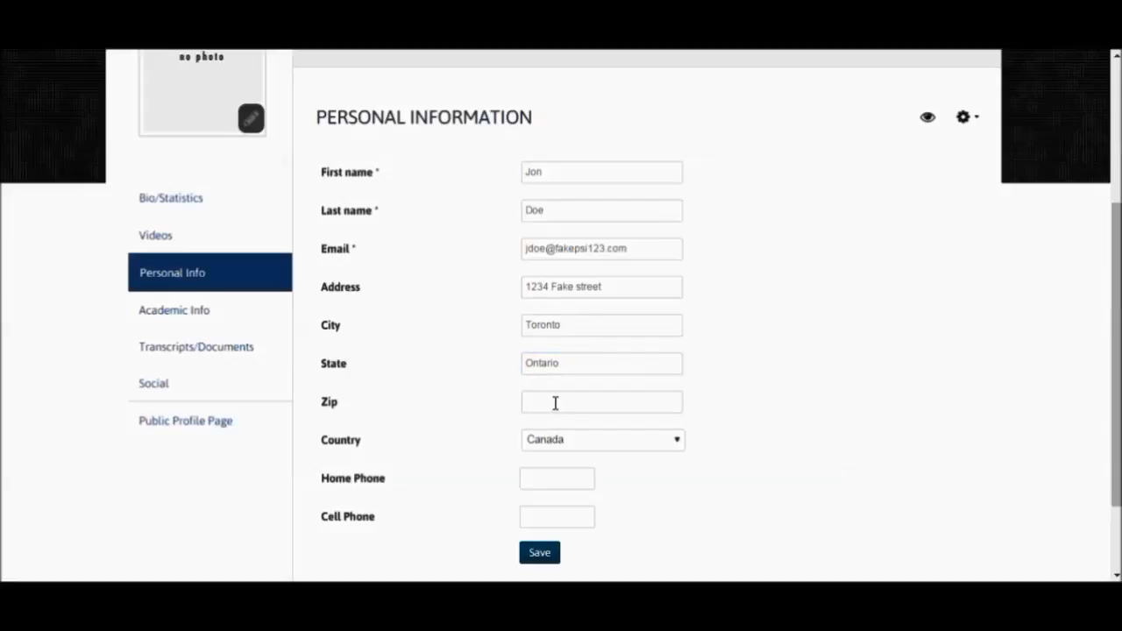
left_click(539, 552)
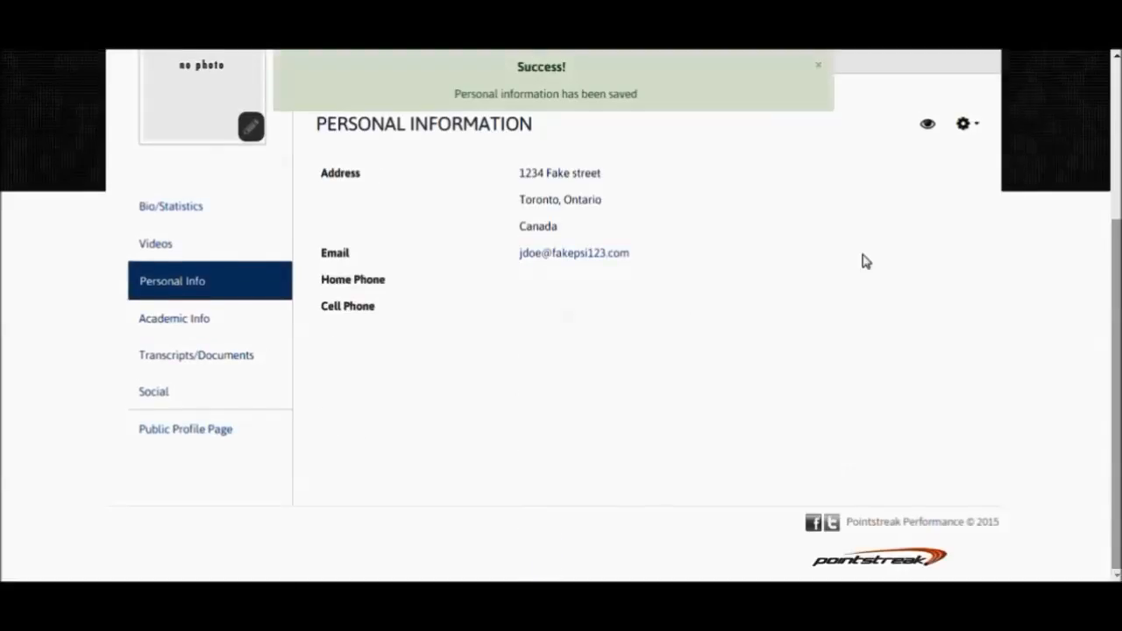
left_click(974, 128)
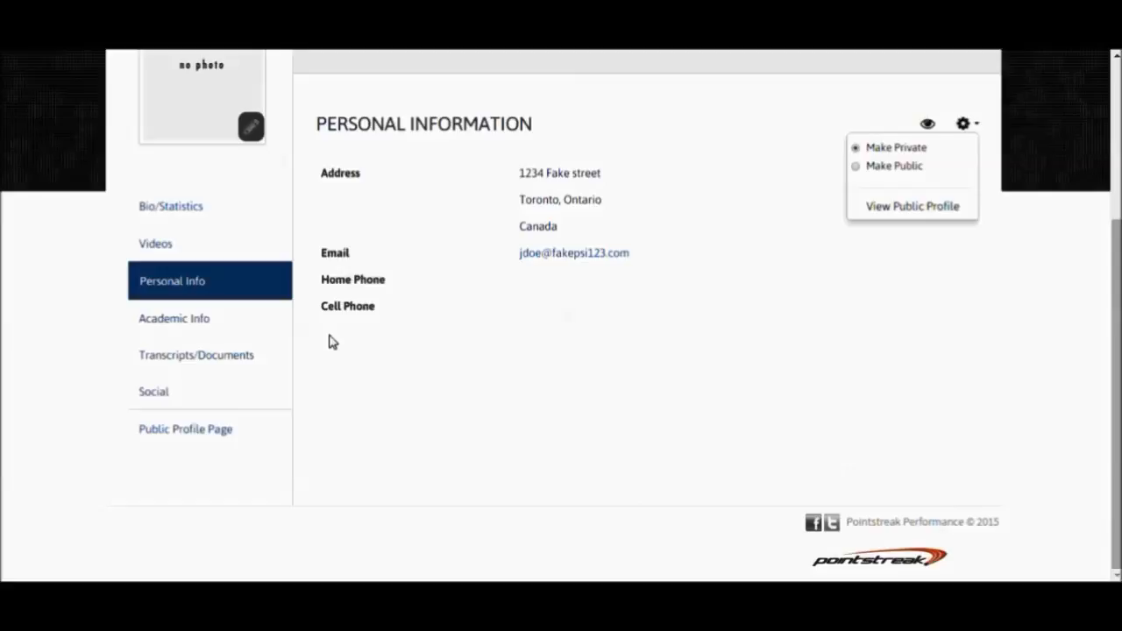
- Edit the athlete's academic information, setting the graduation year to 2014, and save it
left_click(196, 324)
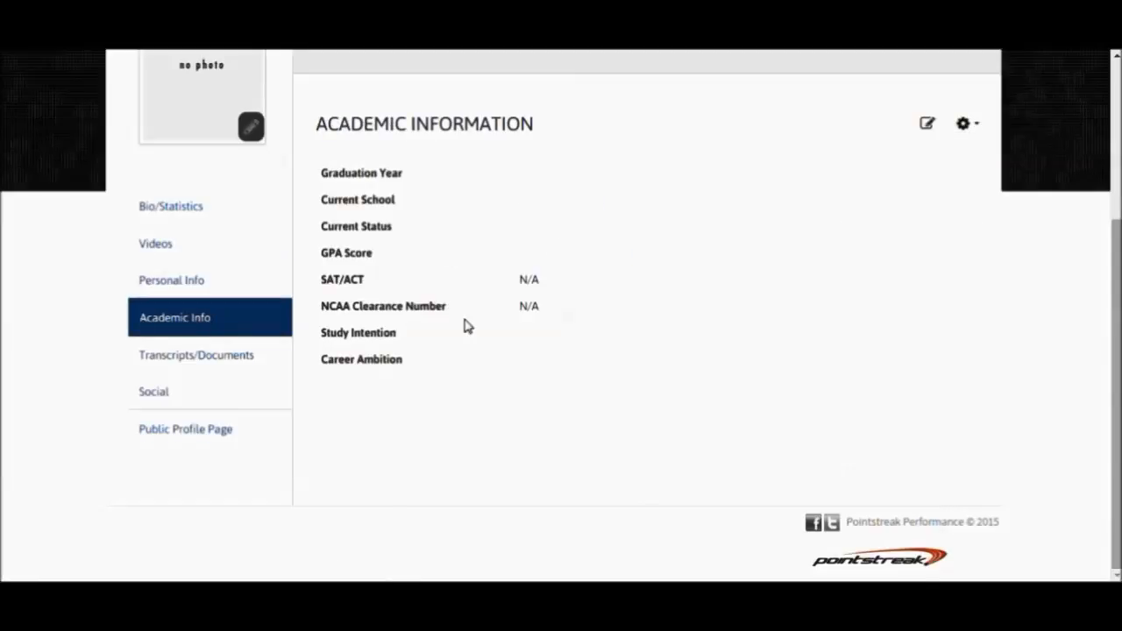
left_click(927, 123)
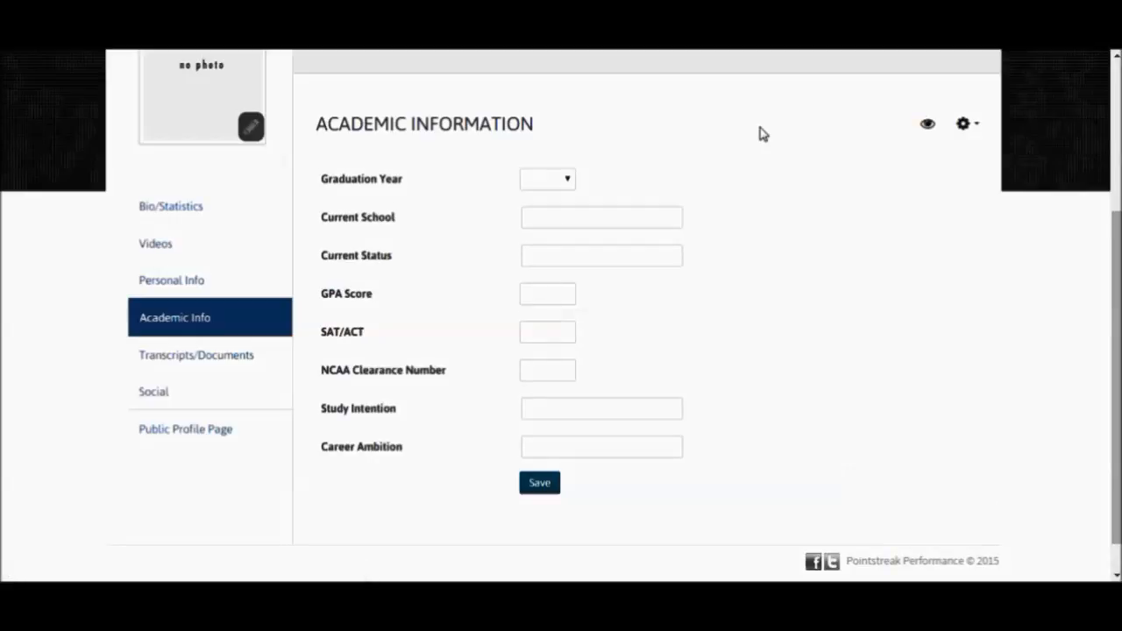
left_click(562, 181)
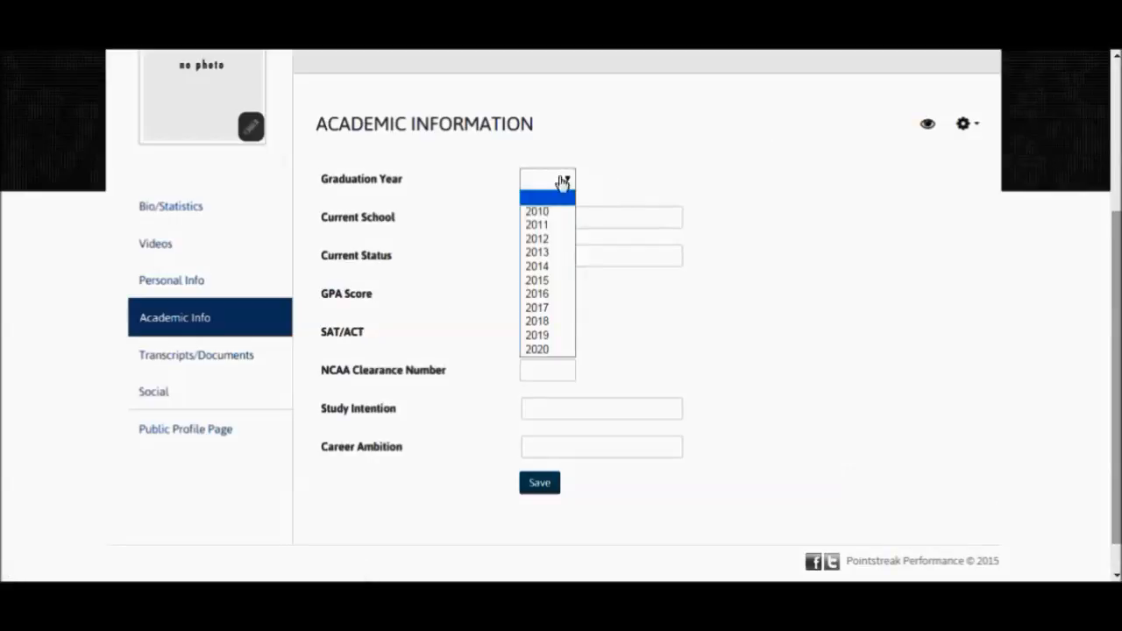
left_click(548, 268)
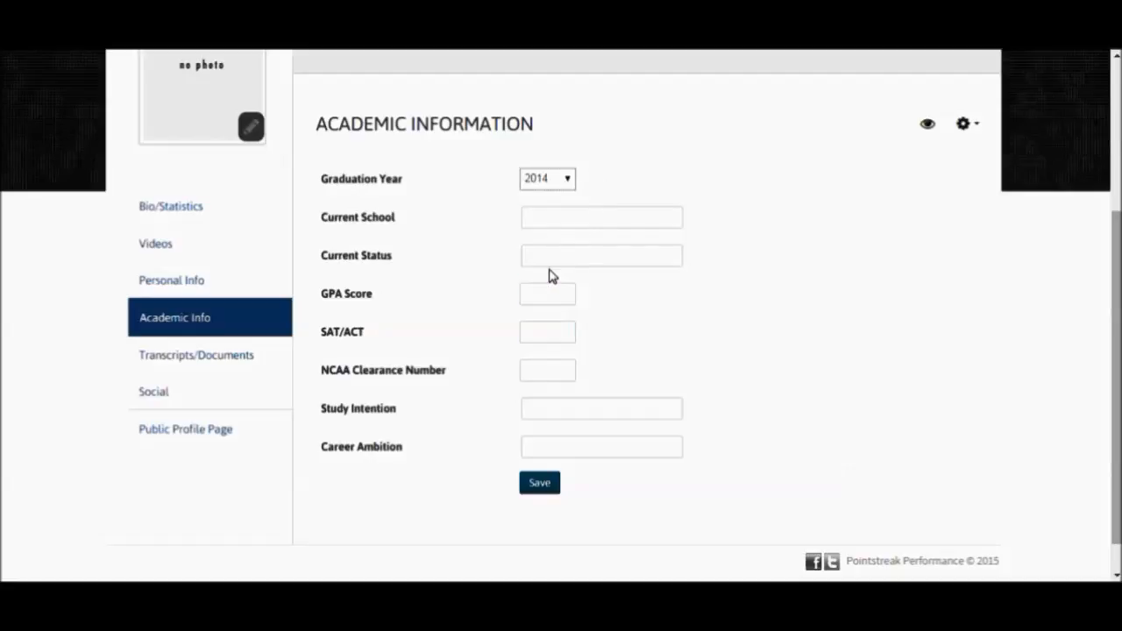
left_click(562, 216)
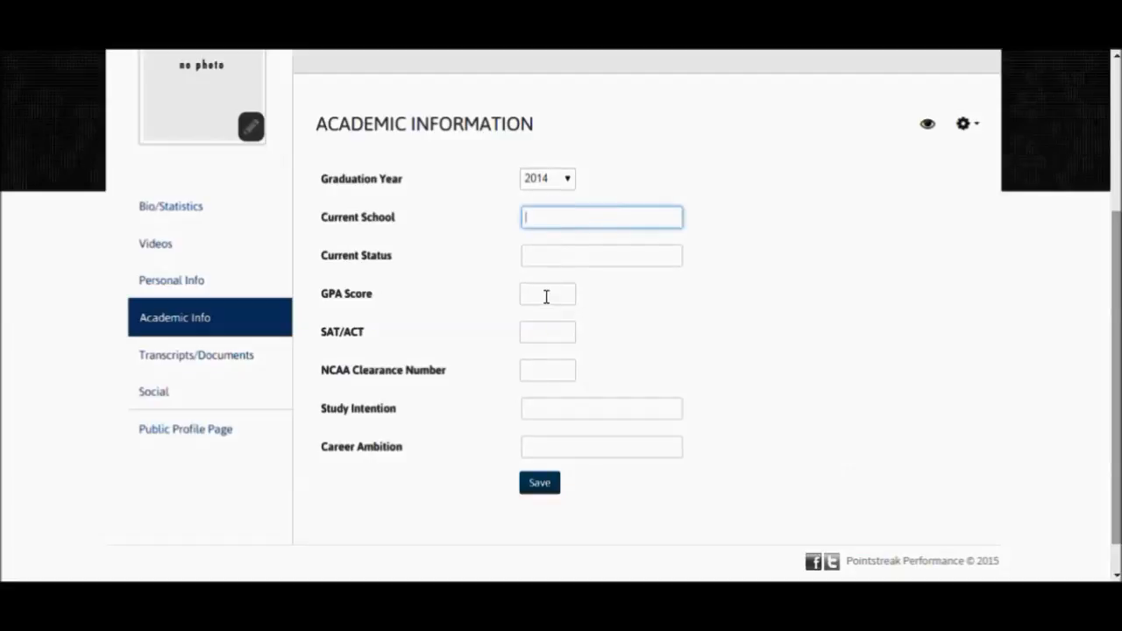
left_click(538, 487)
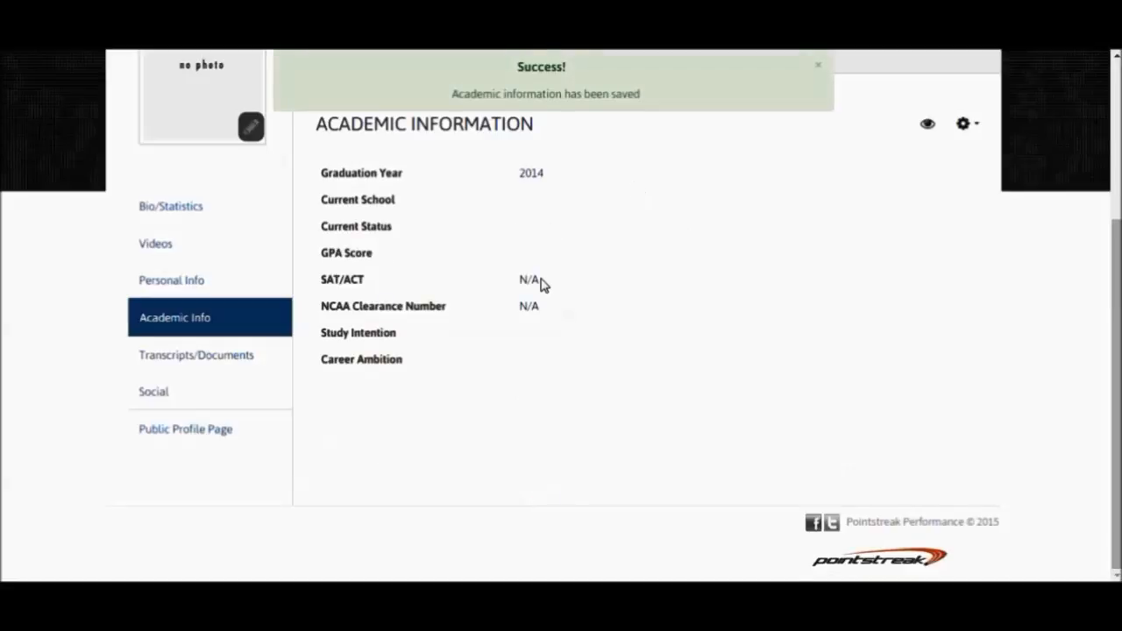
- Open the document upload form in the athlete's transcripts and documents section
left_click(242, 359)
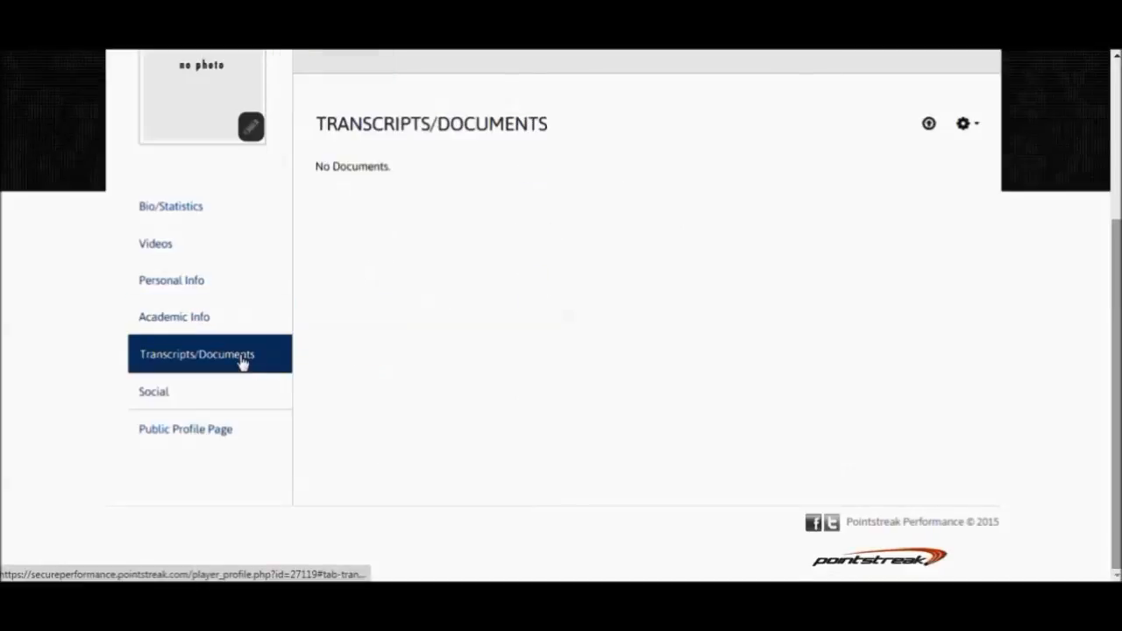
left_click(929, 126)
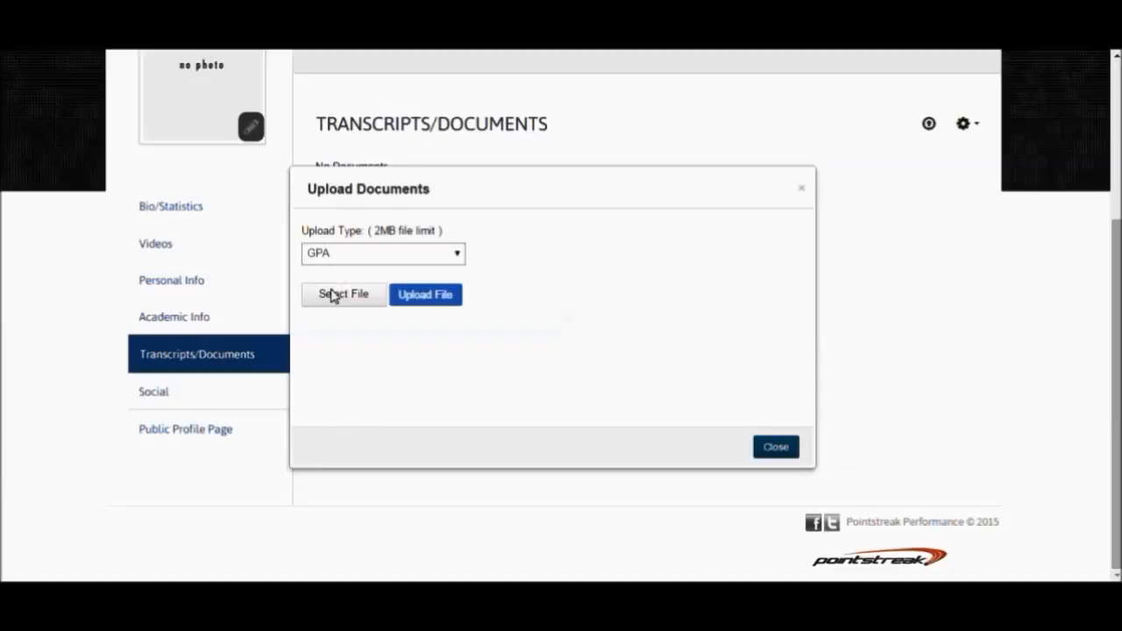